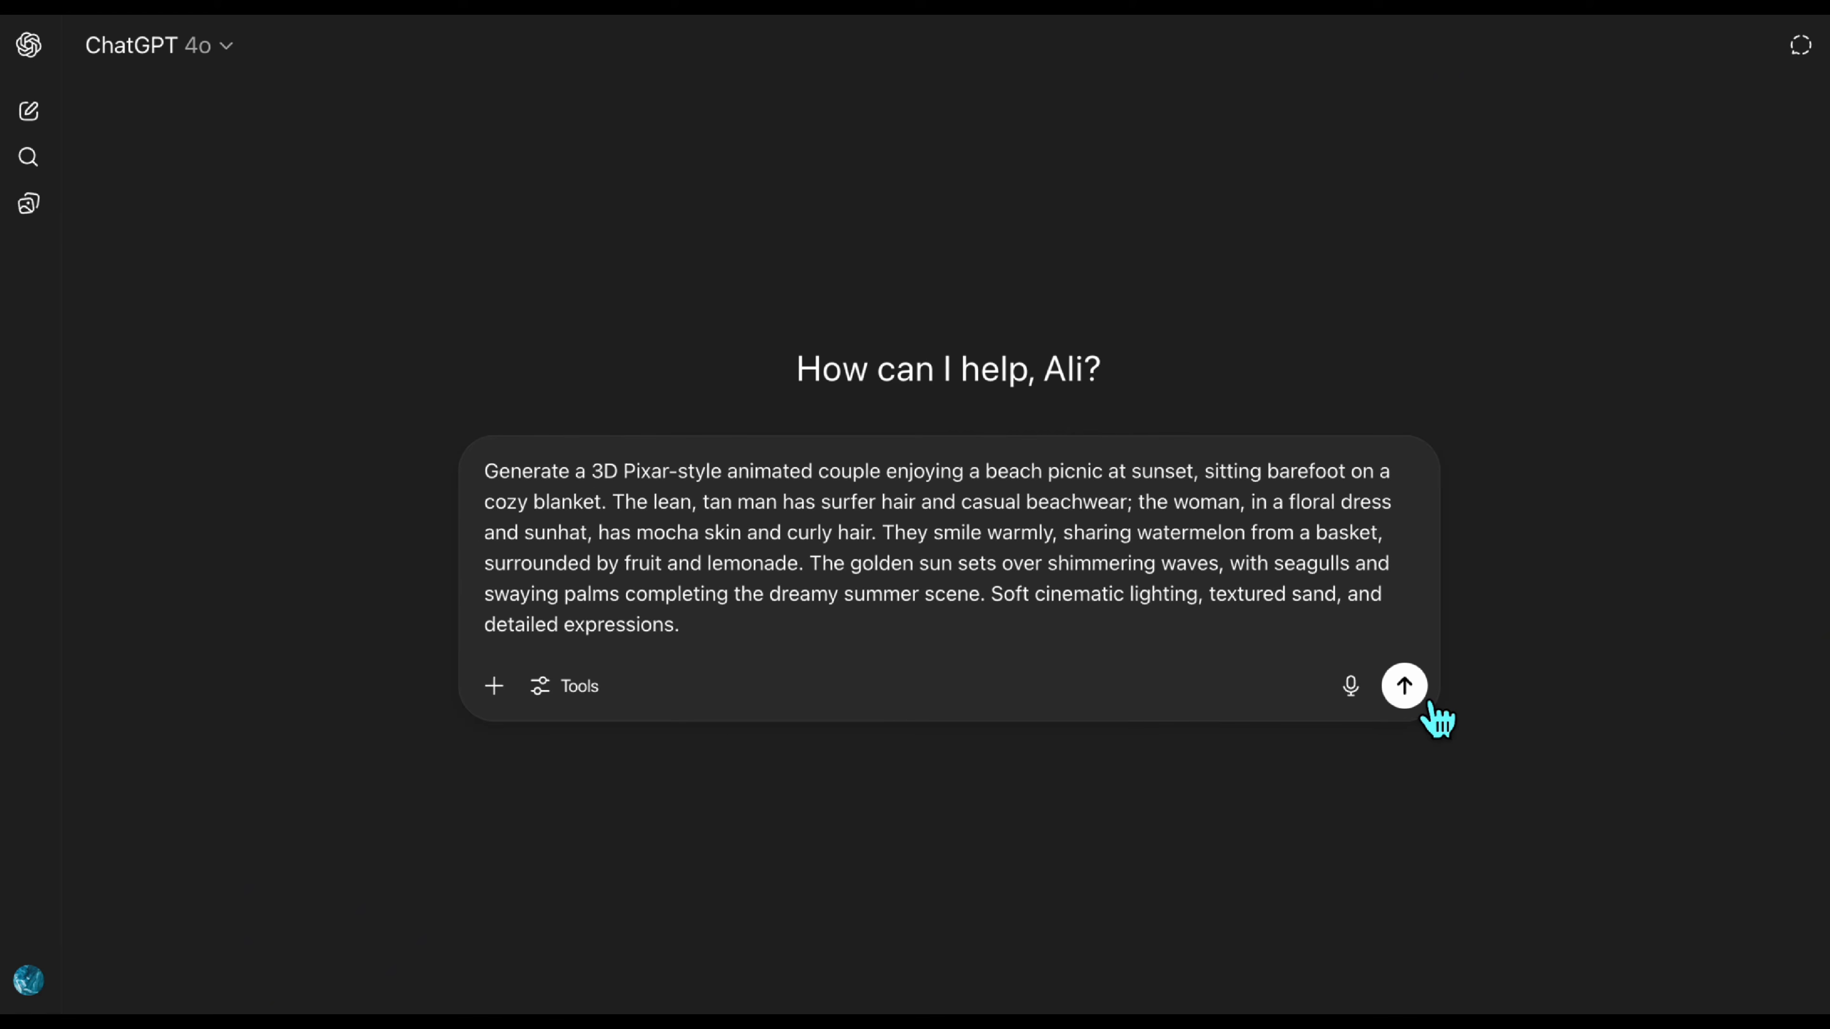
Submit the prepared prompt to generate the 3D Pixar-style beach picnic couple image, and view the result enlarged
click(1404, 686)
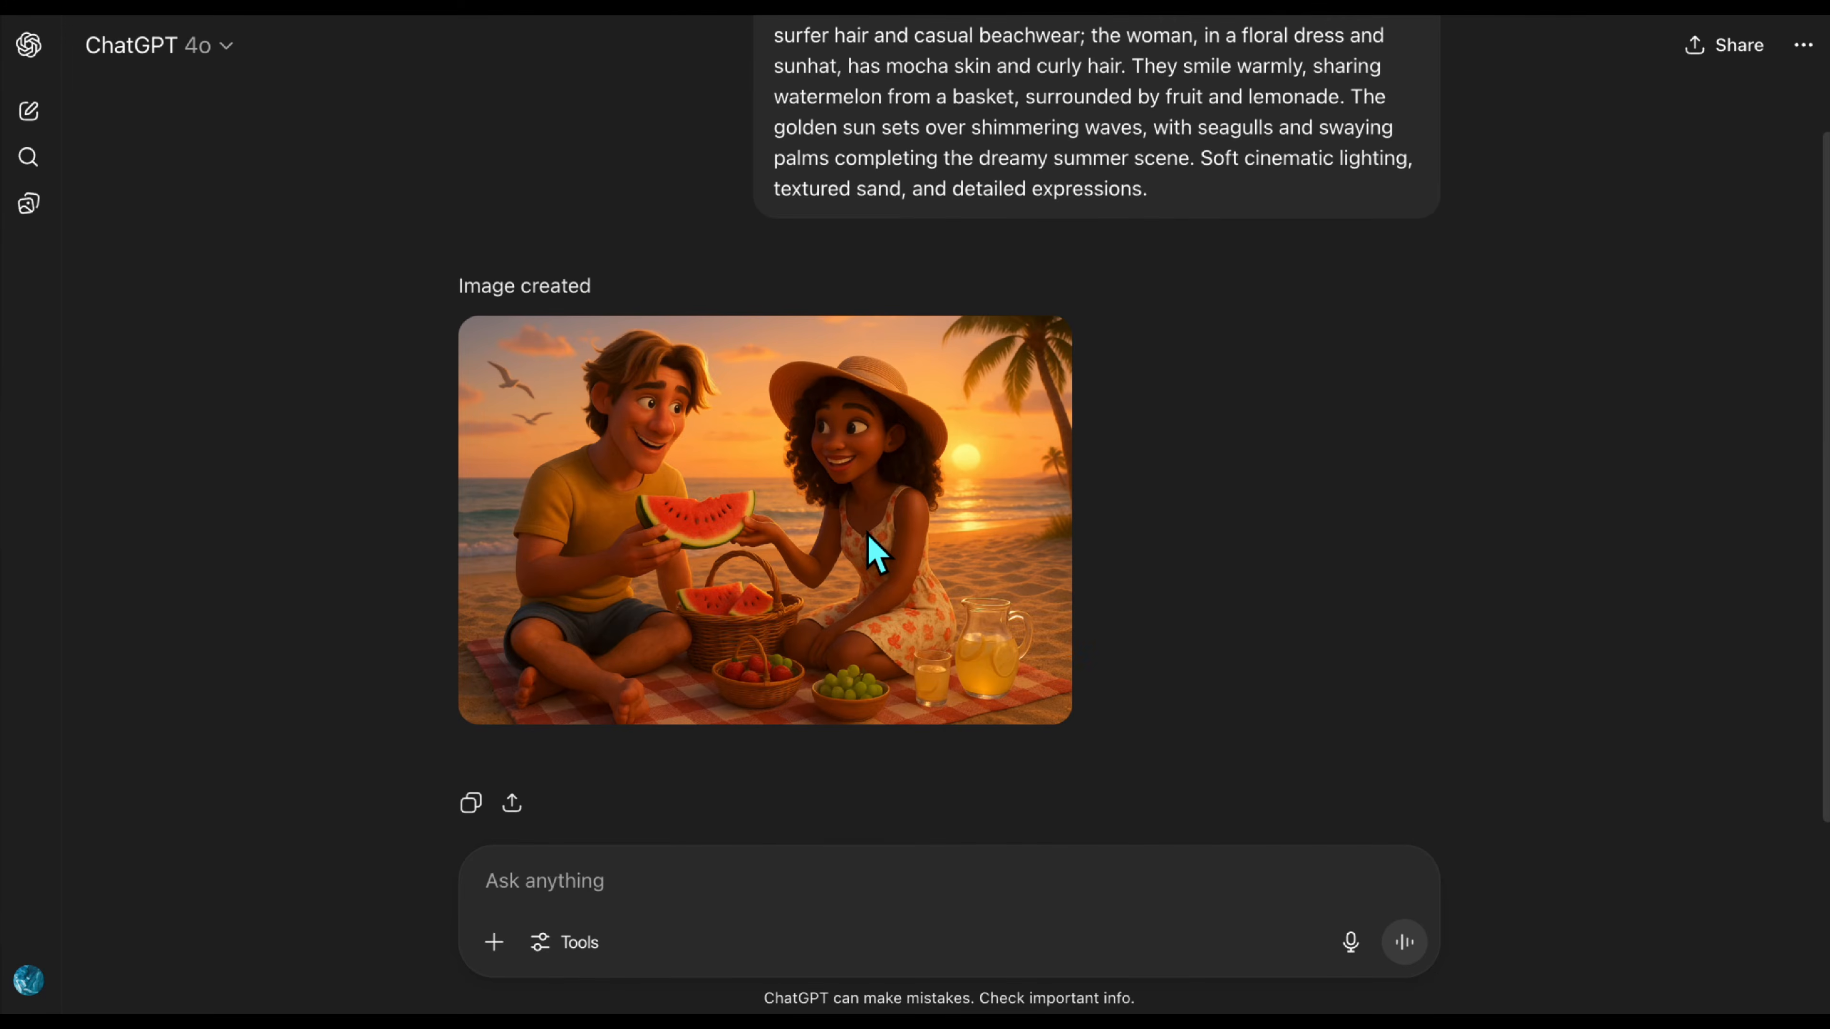
click(866, 535)
click(868, 537)
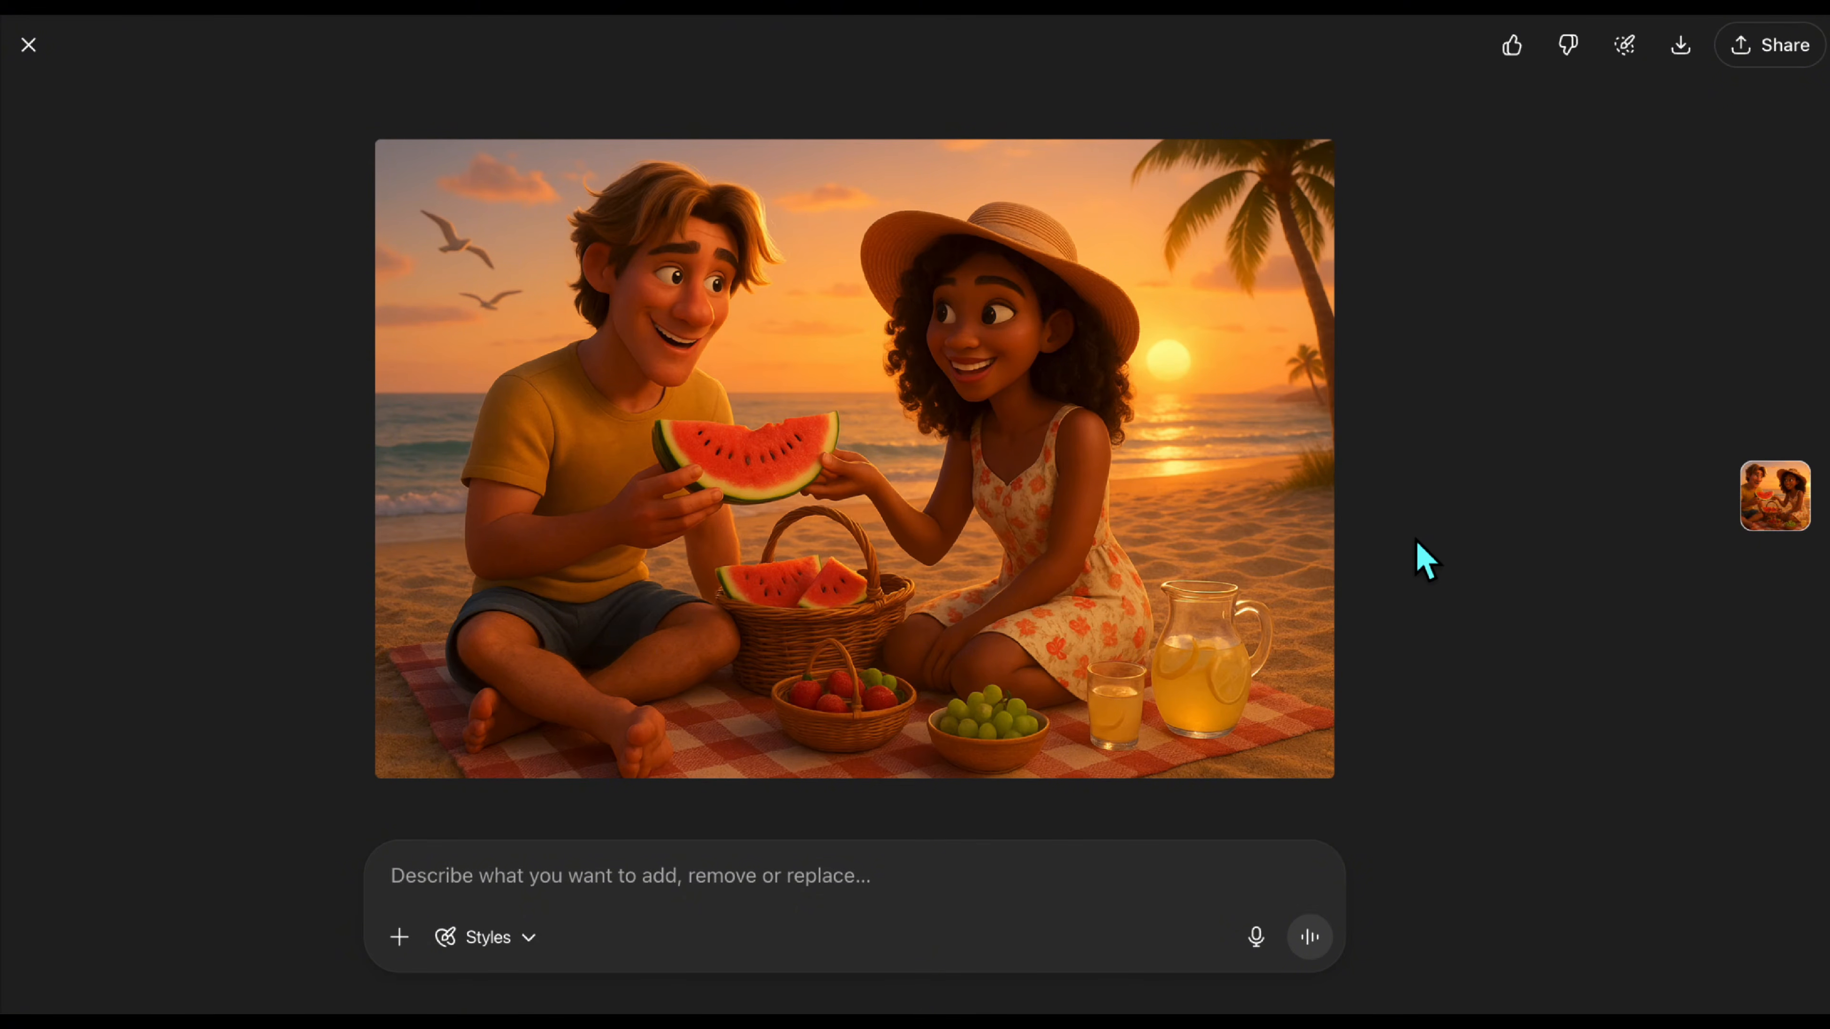
key(Escape)
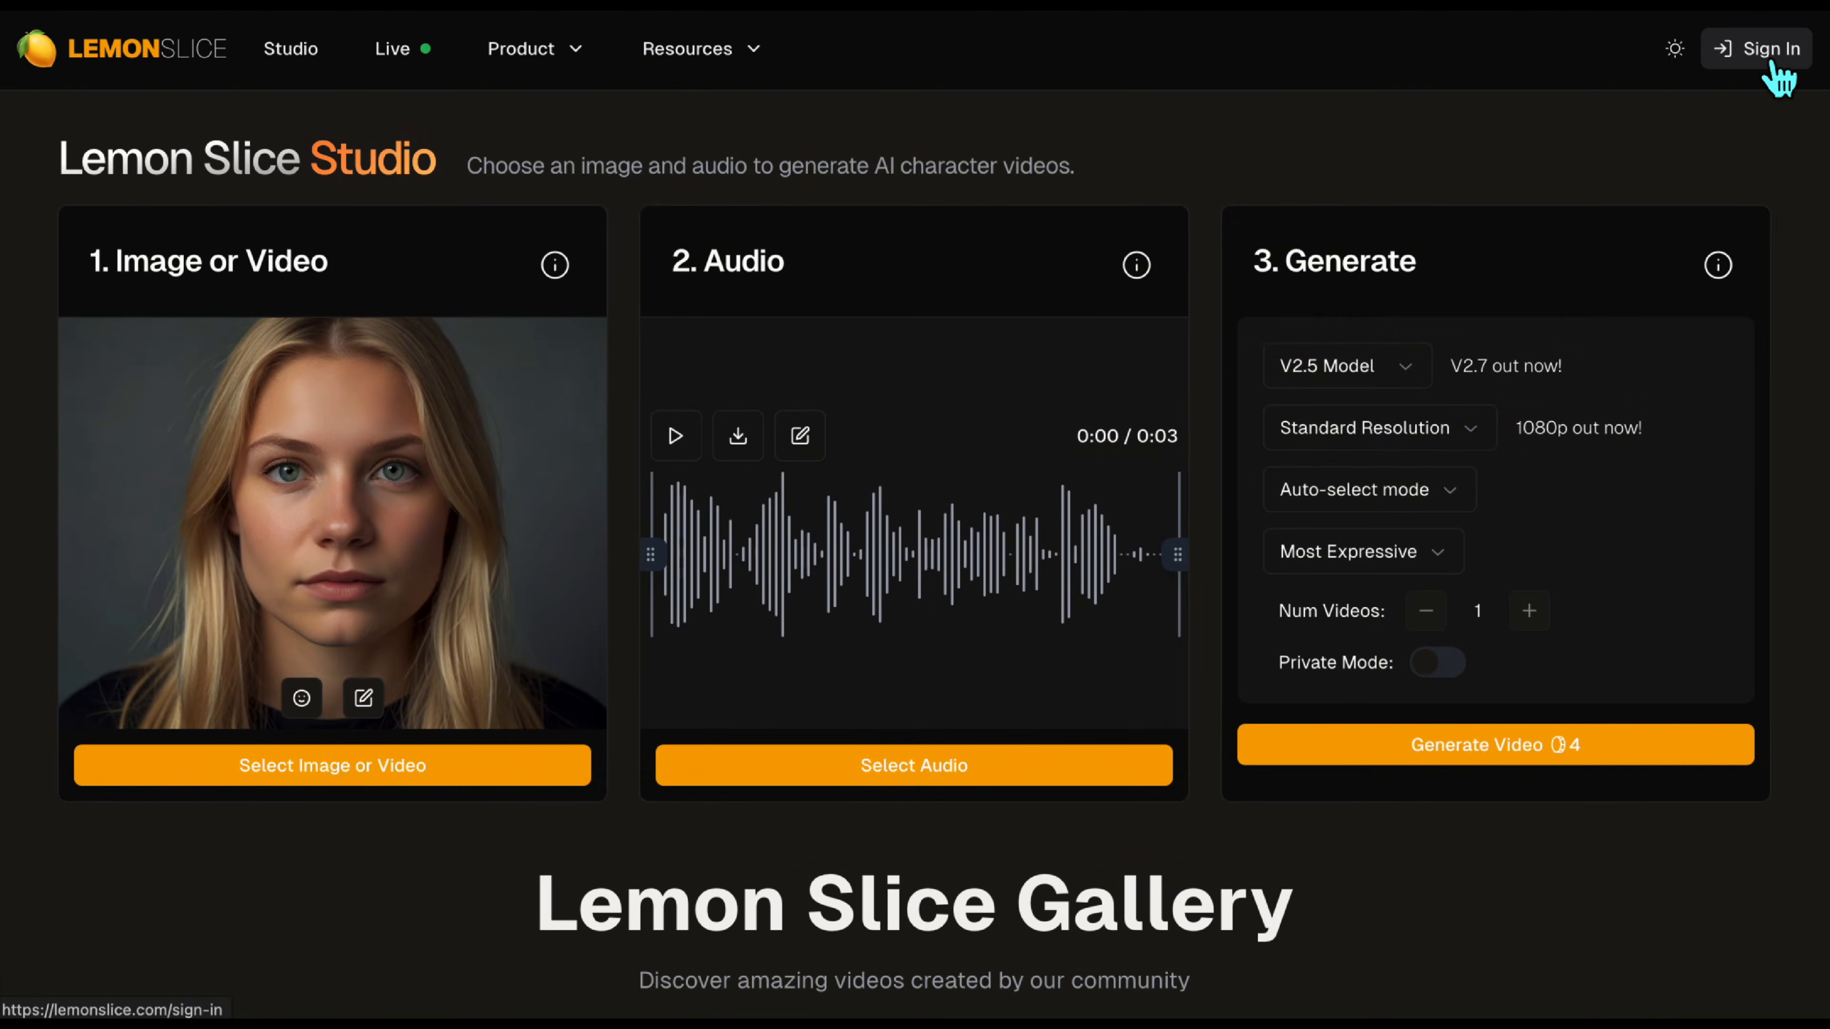
Switch to Lemon Slice, sign in with the Google account, and open the Conversations workspace
click(1771, 61)
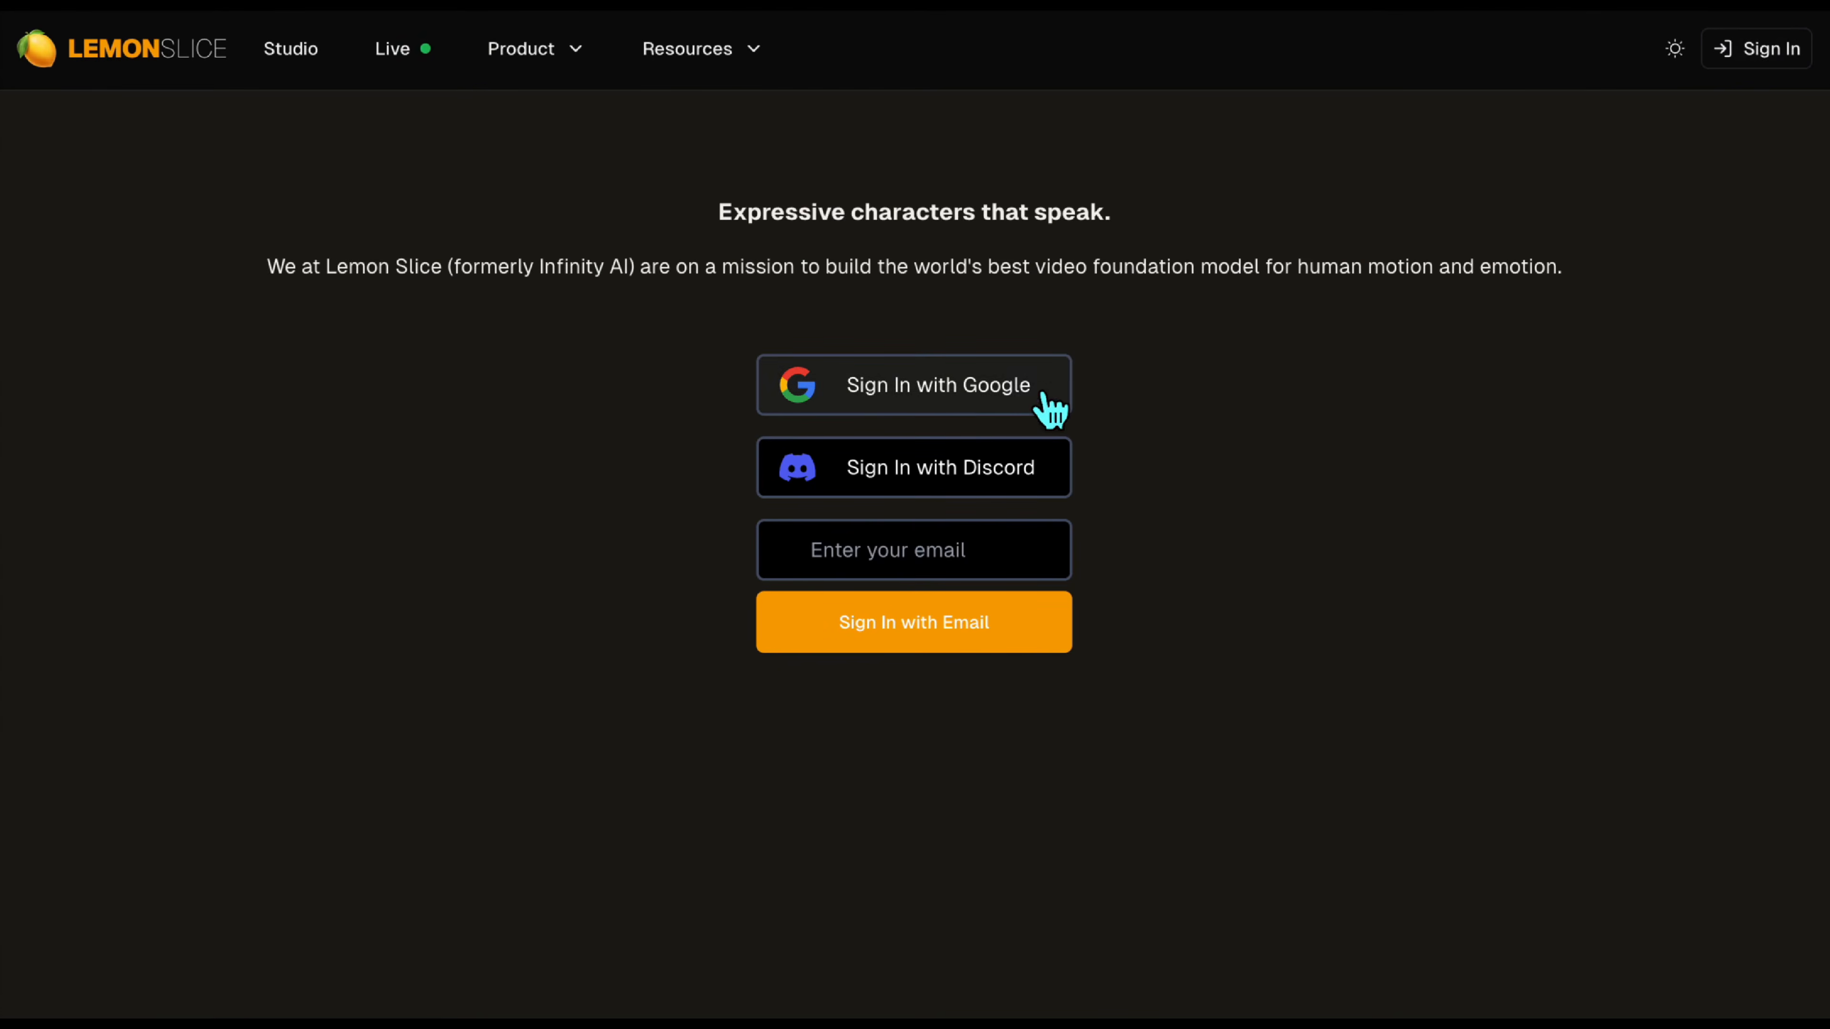
click(992, 421)
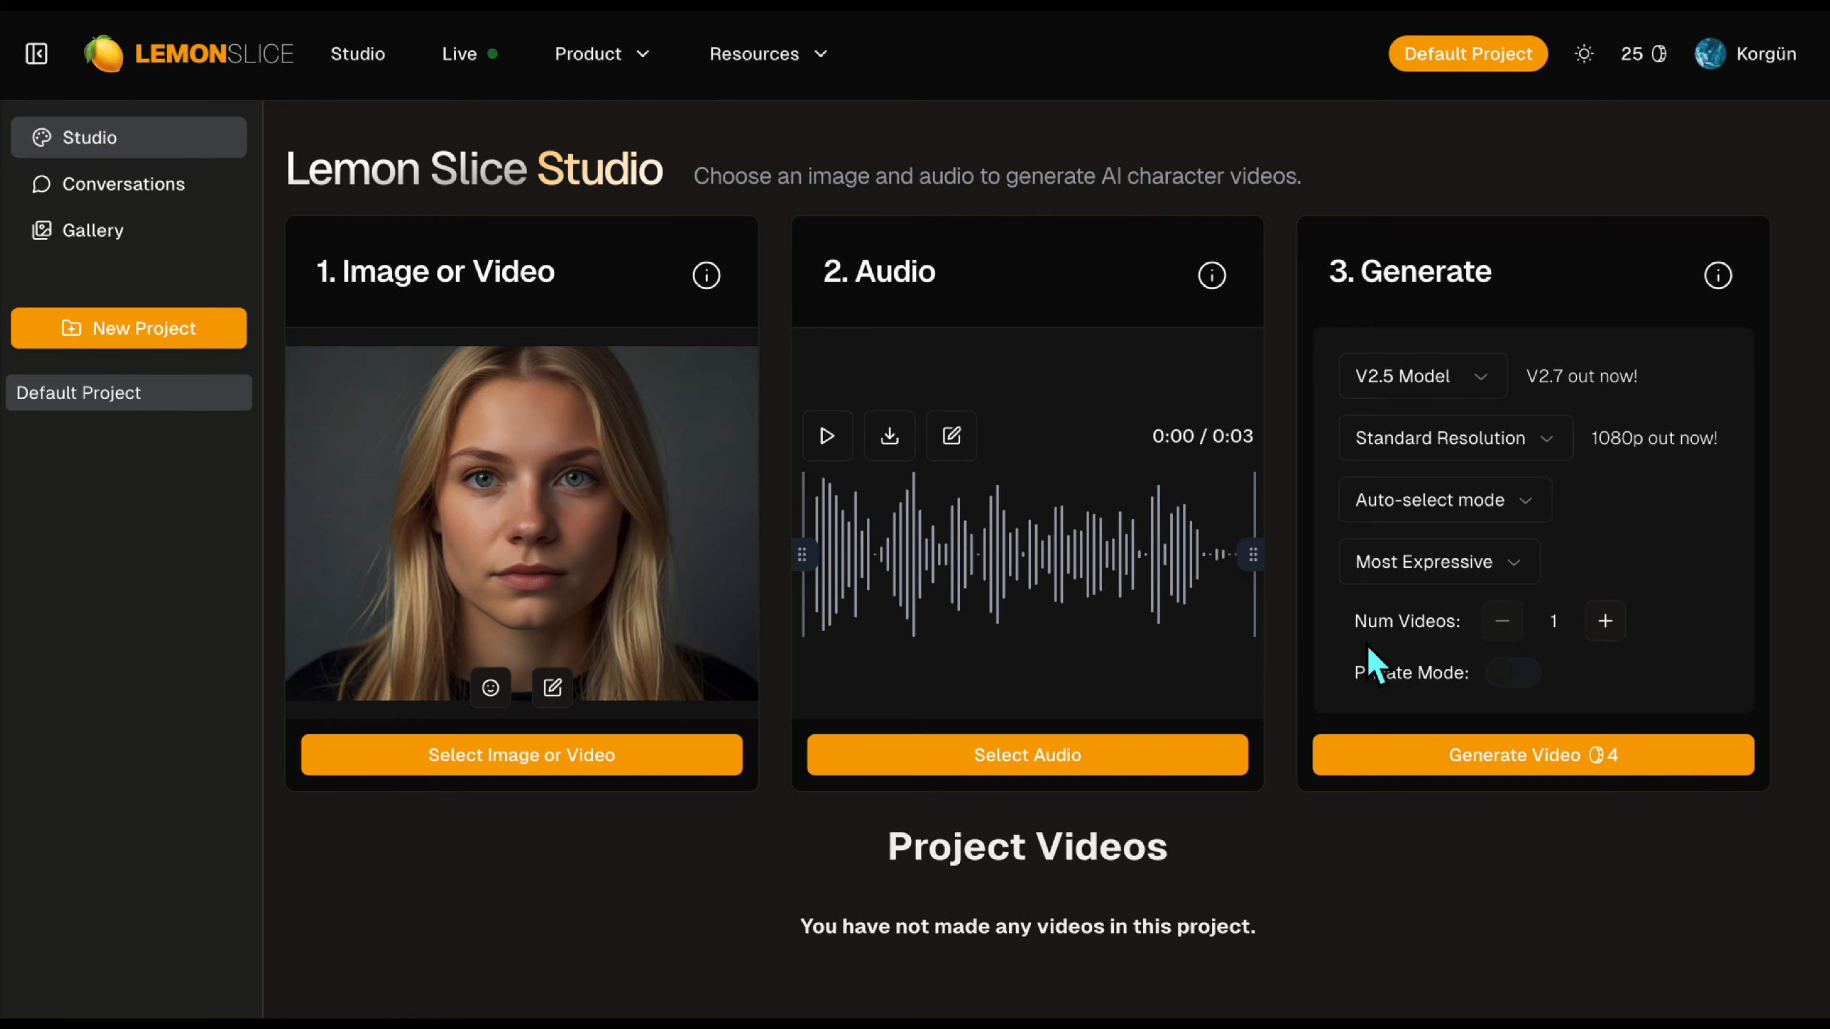
click(172, 204)
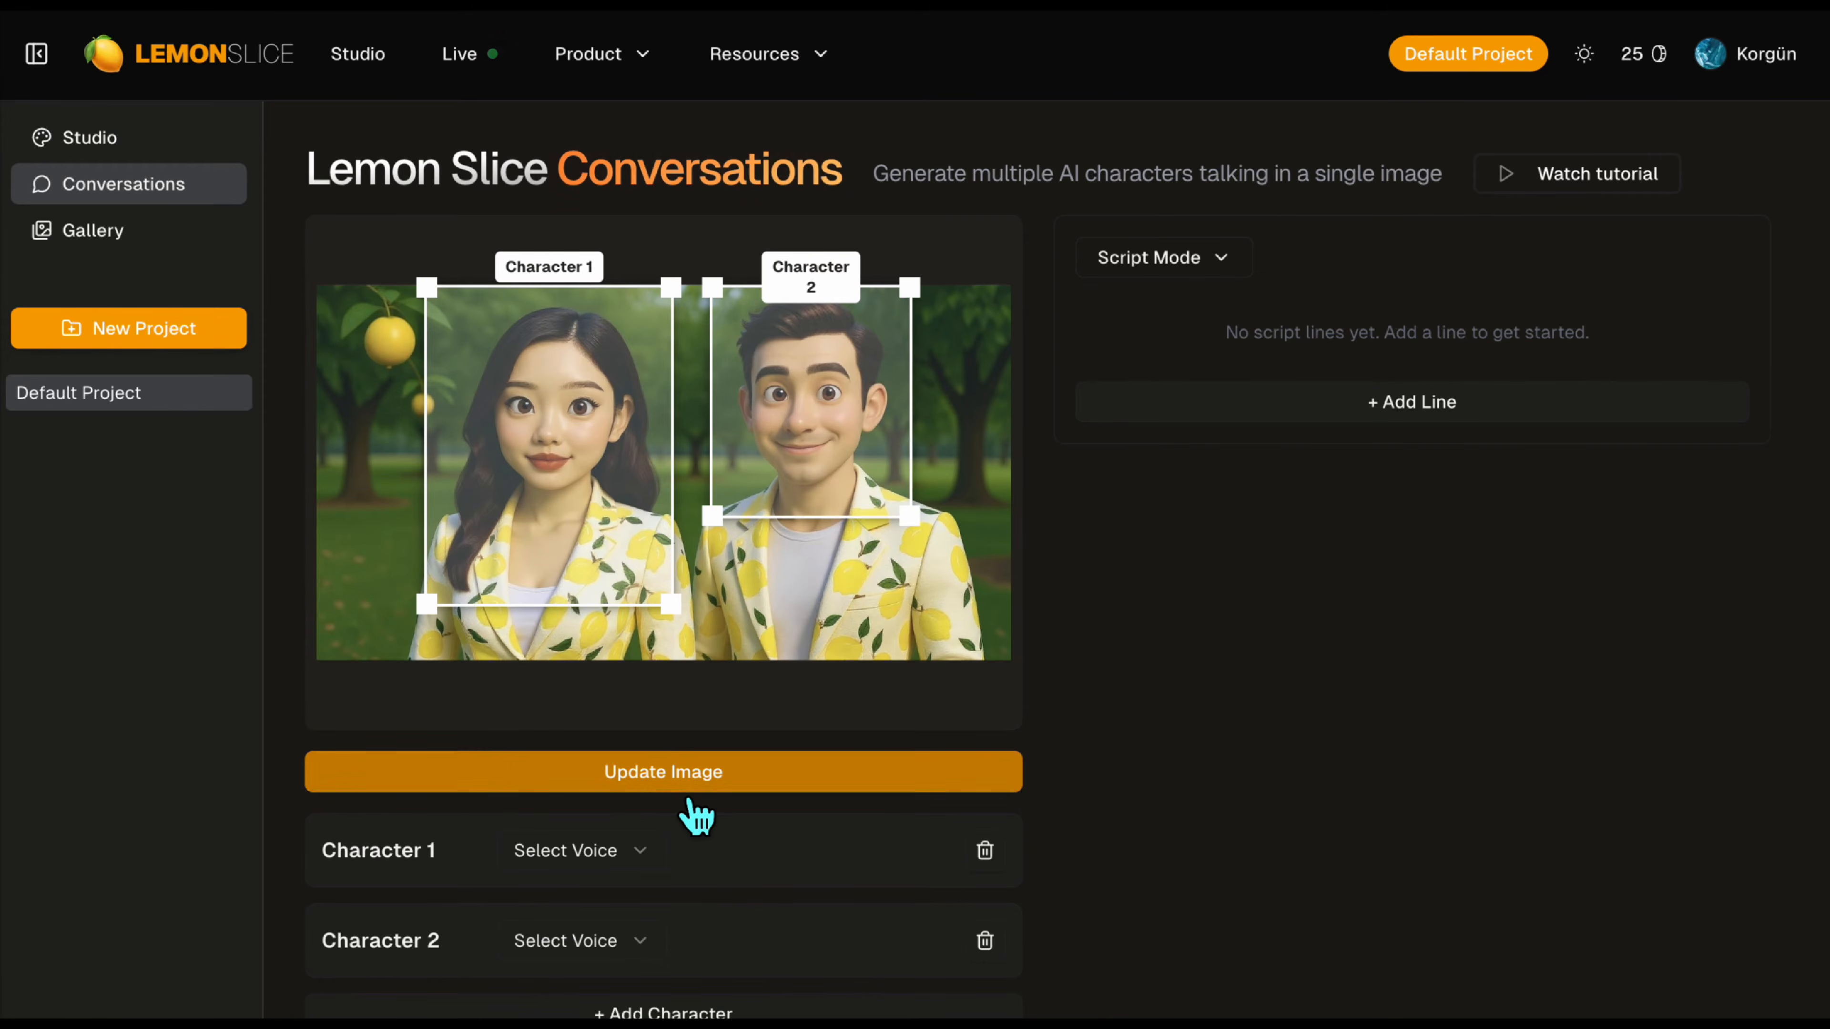
Upload the beach picnic couple image to the media library and use it as the conversation image
click(676, 775)
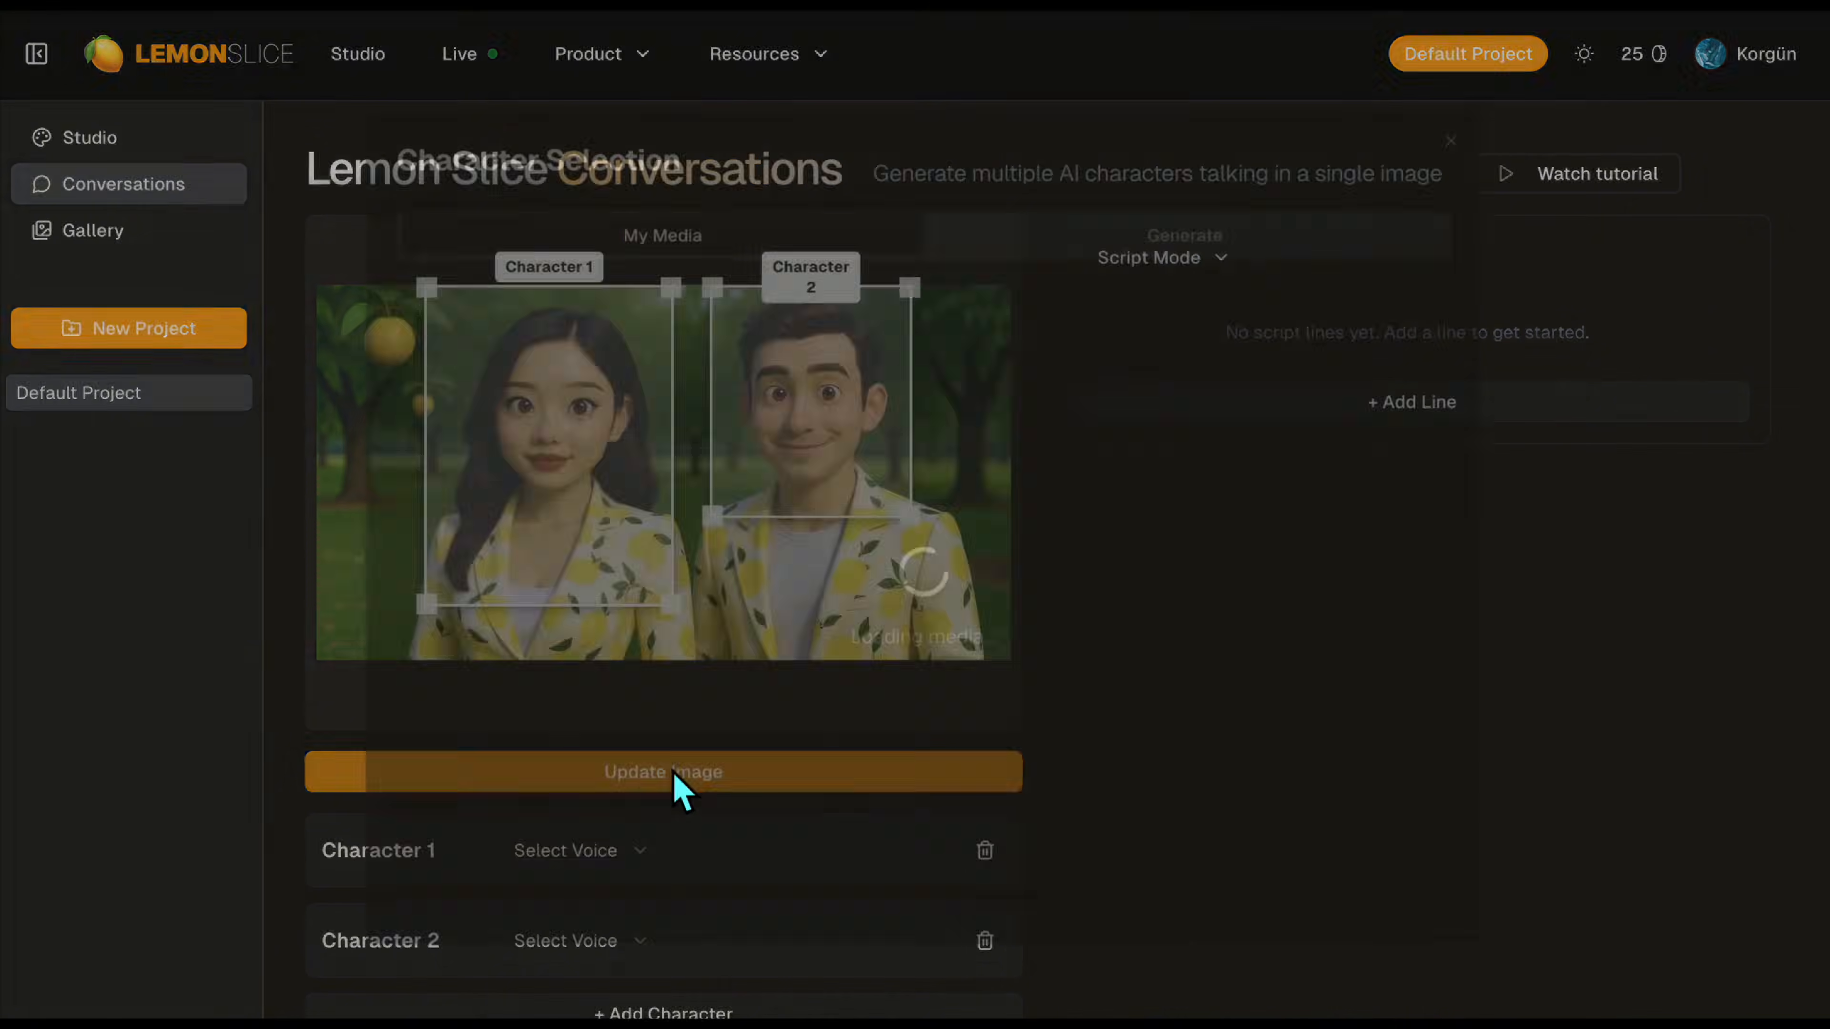
click(1059, 236)
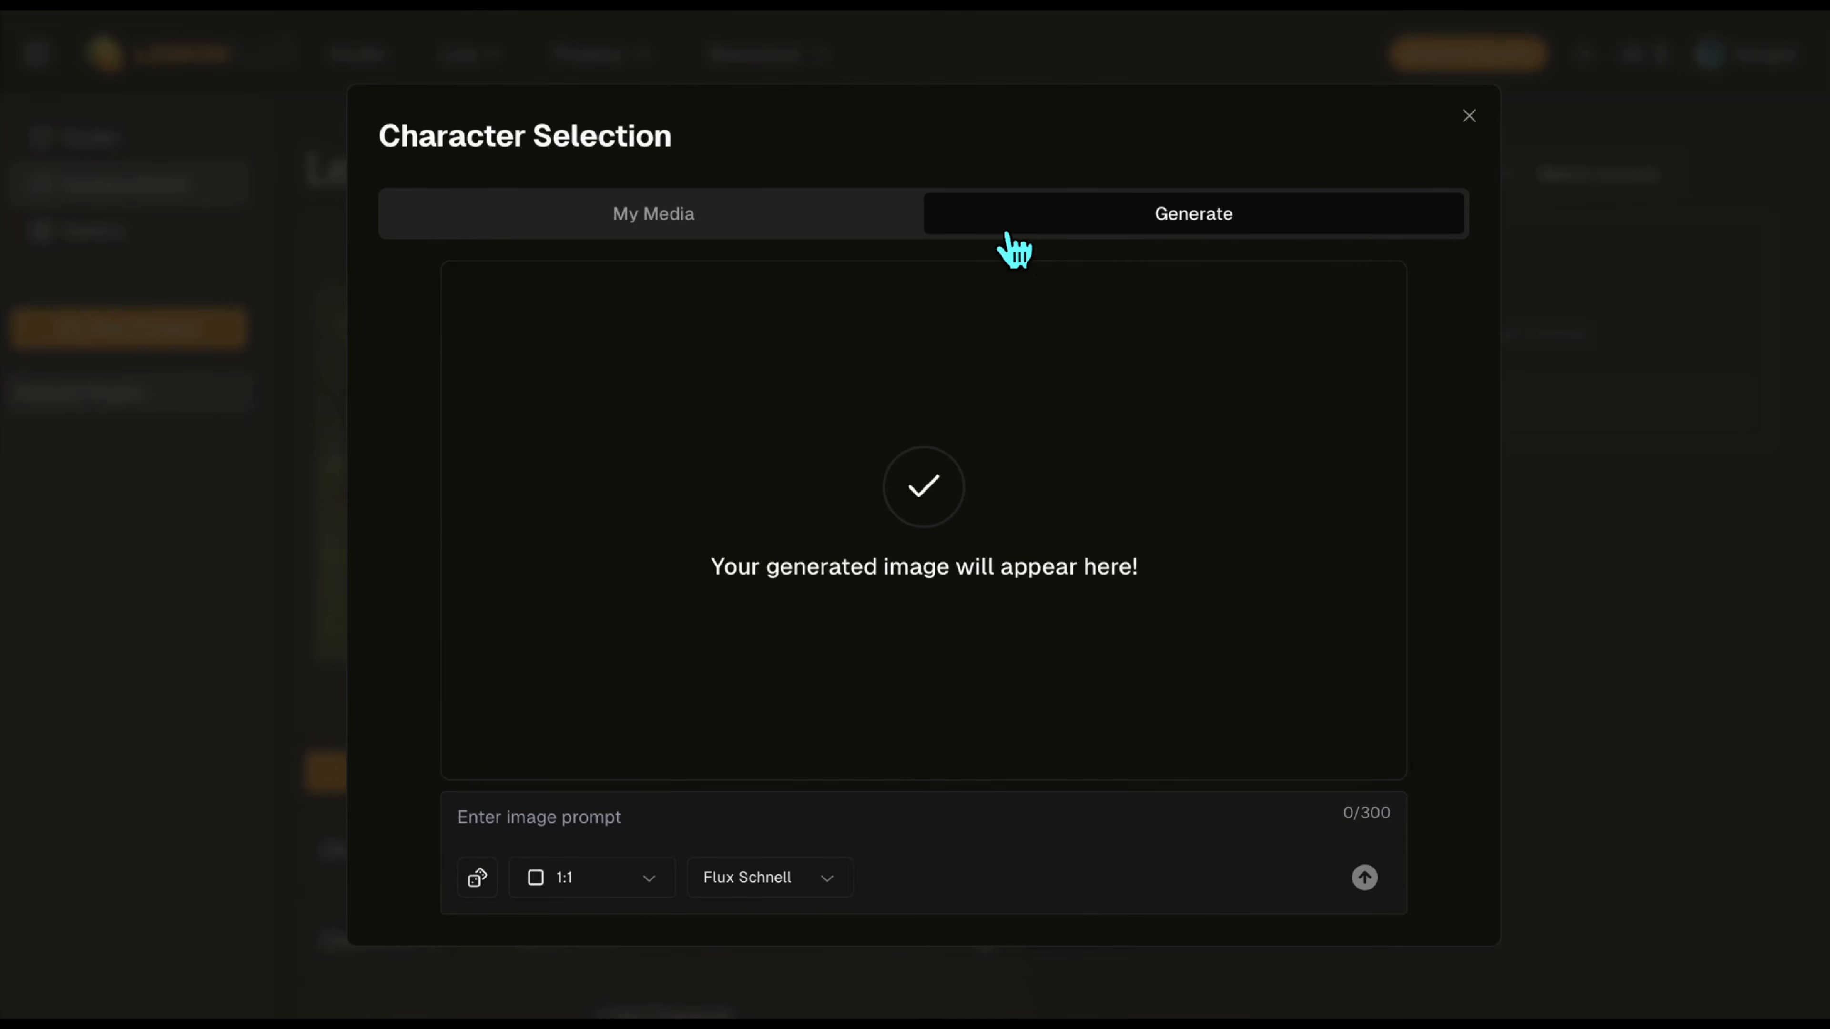
click(699, 229)
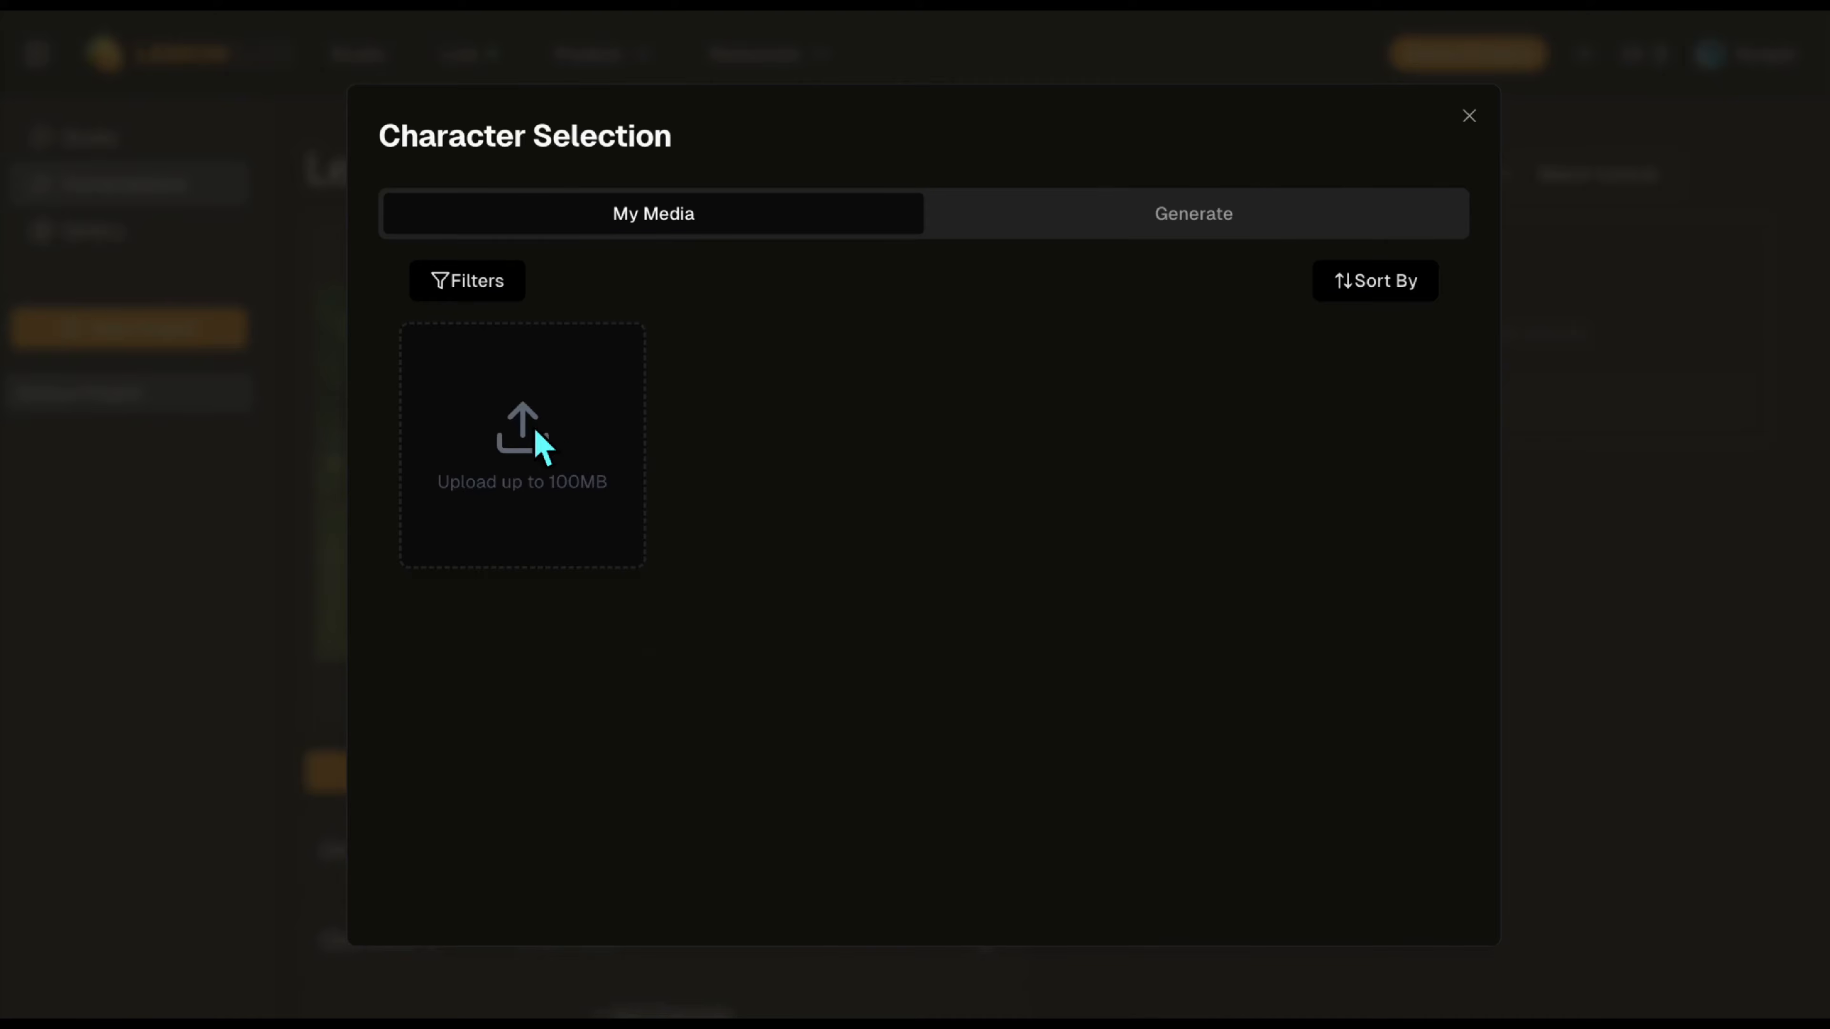
click(537, 447)
click(794, 148)
click(1311, 872)
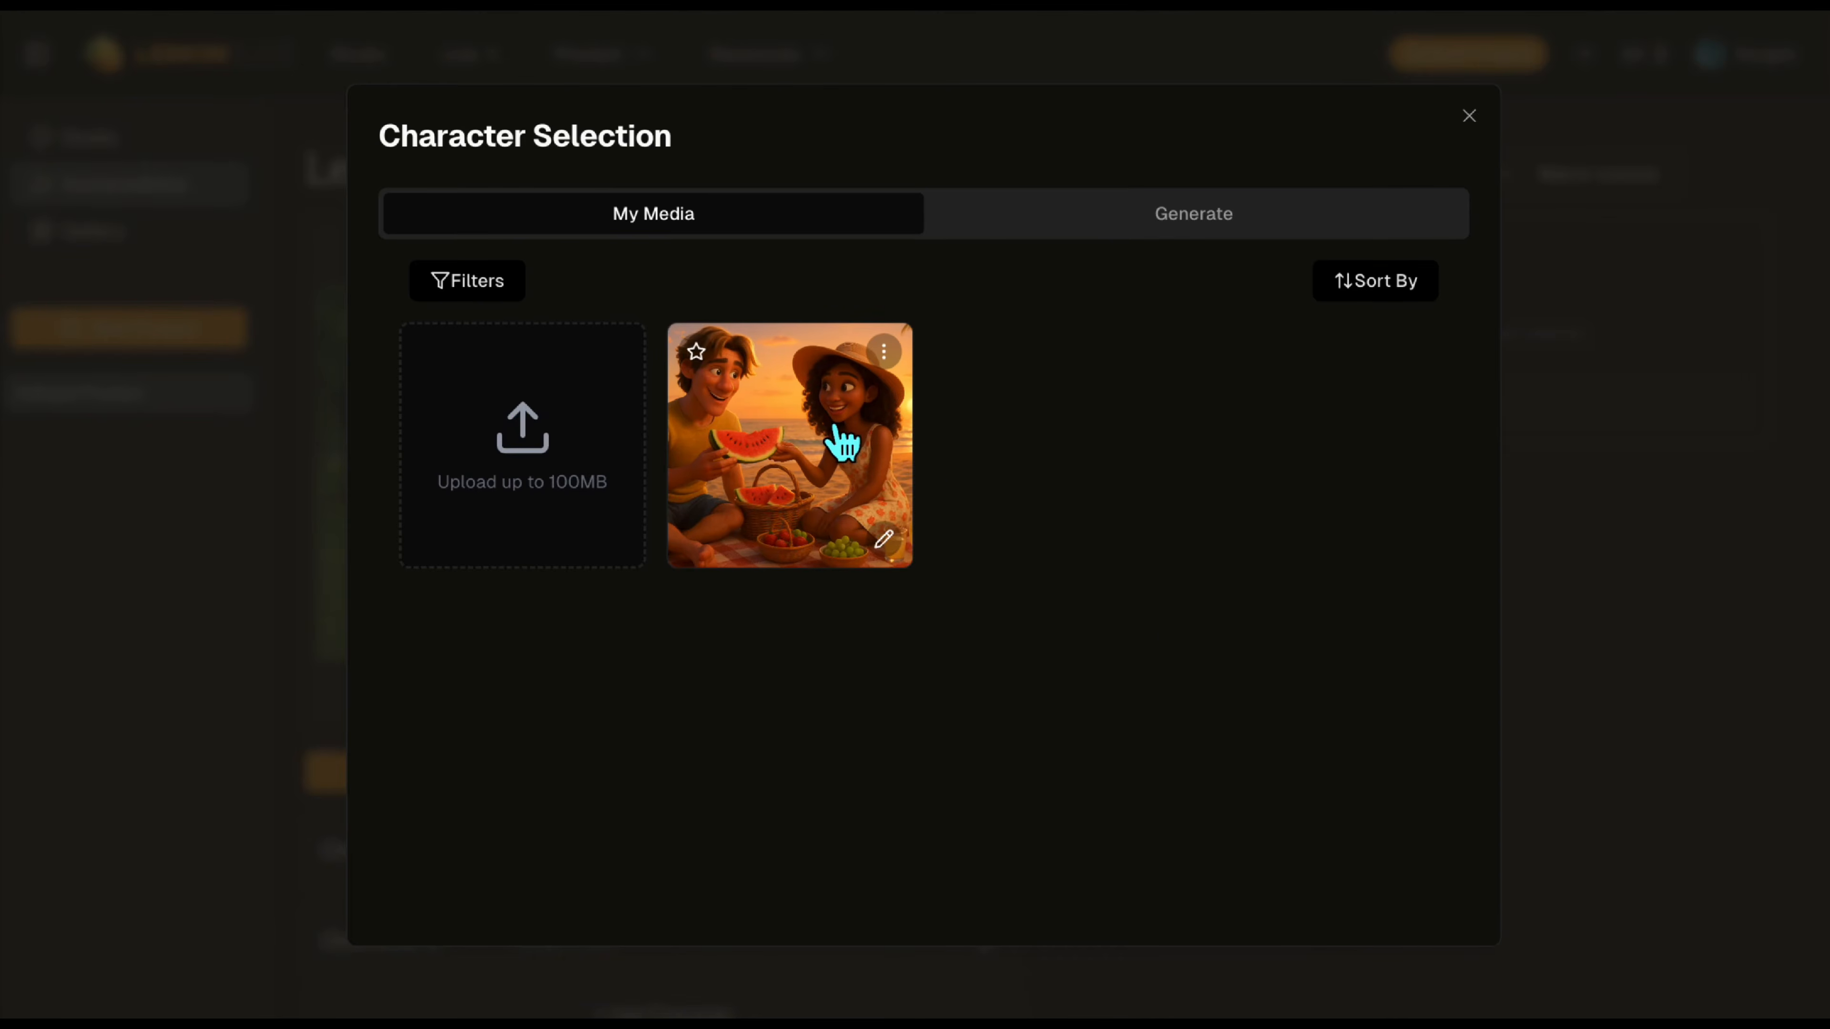
click(836, 440)
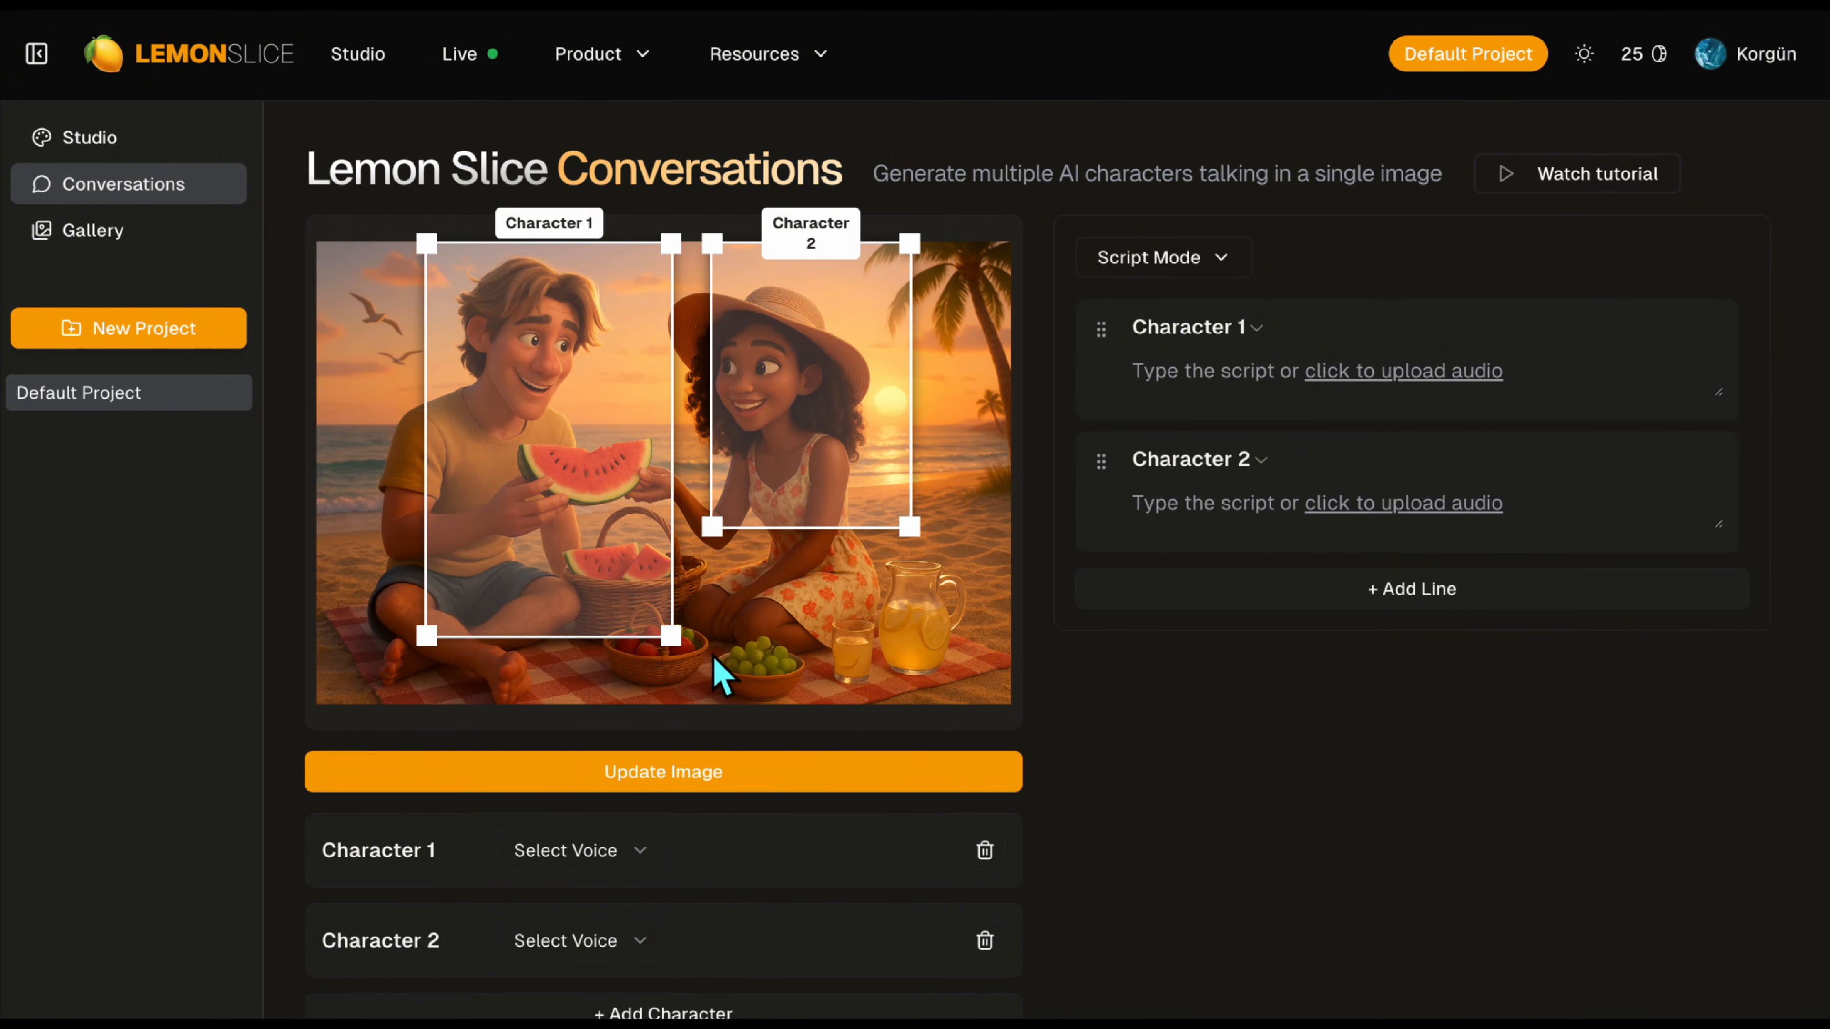
Fit the Character 1 frame around the man's head and the Character 2 frame around the woman's head and hat
drag(671, 635, 651, 458)
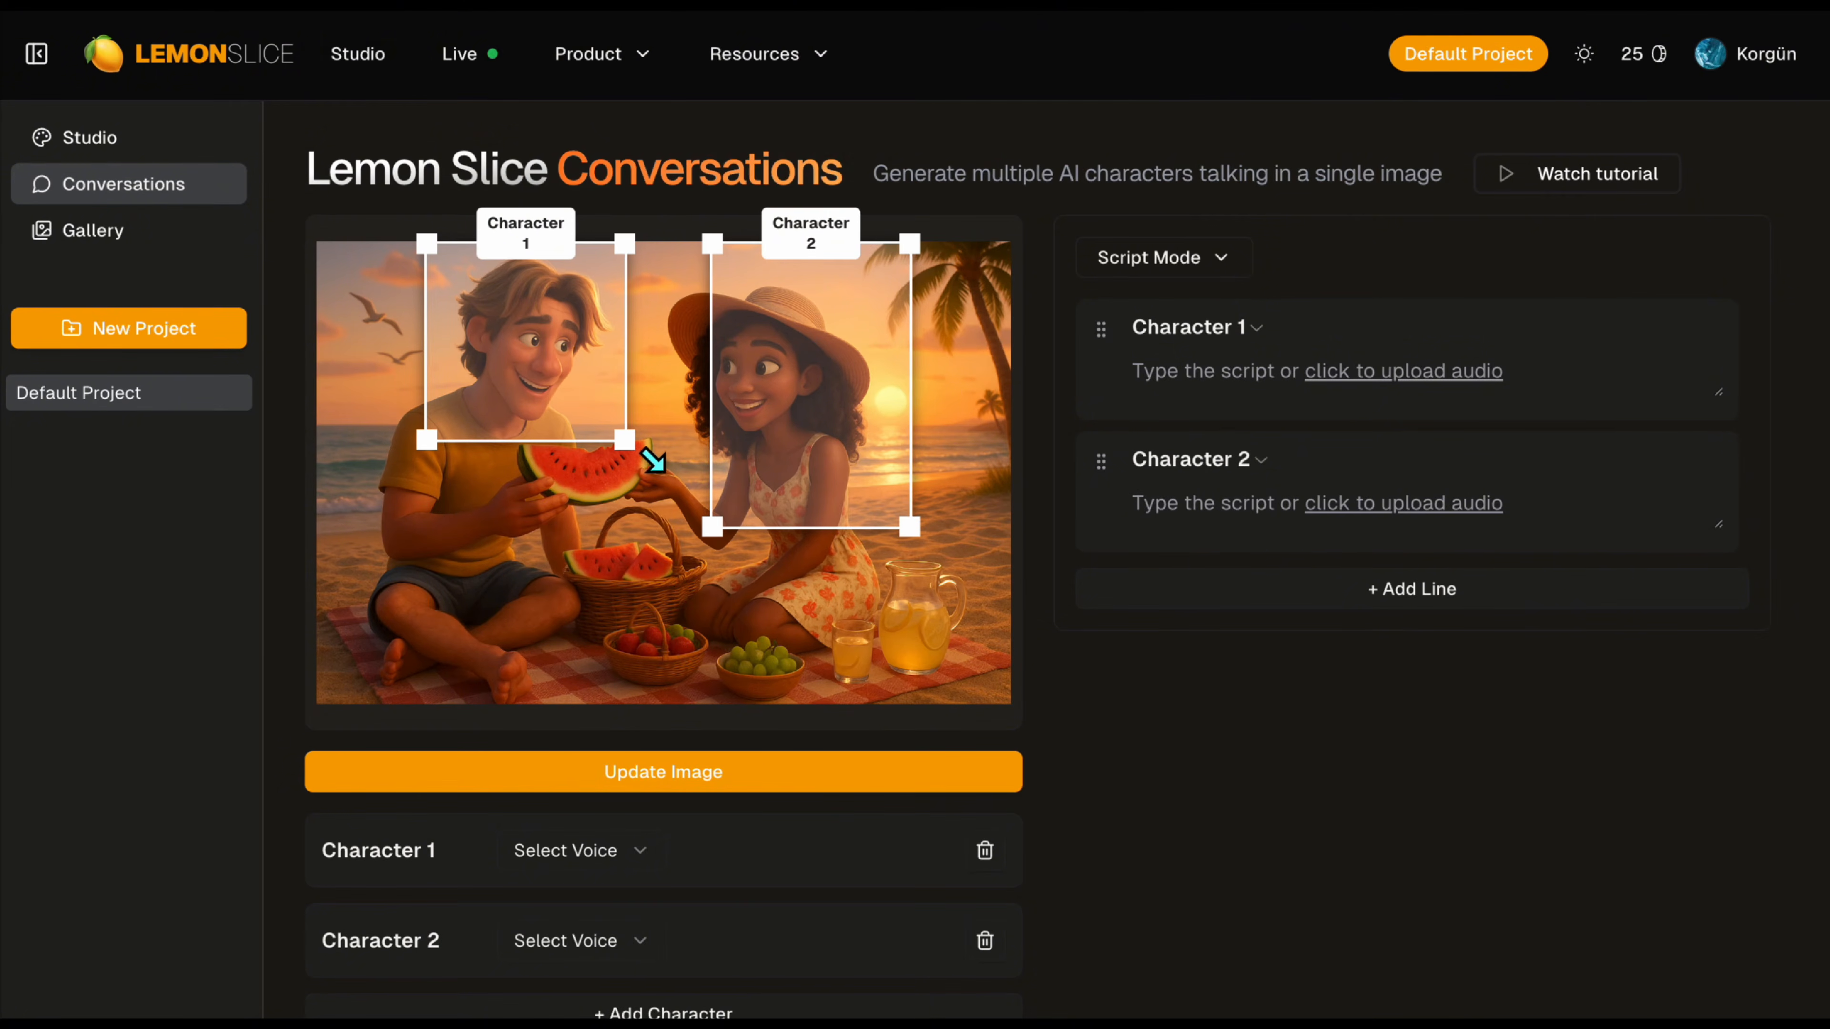
drag(828, 495, 859, 470)
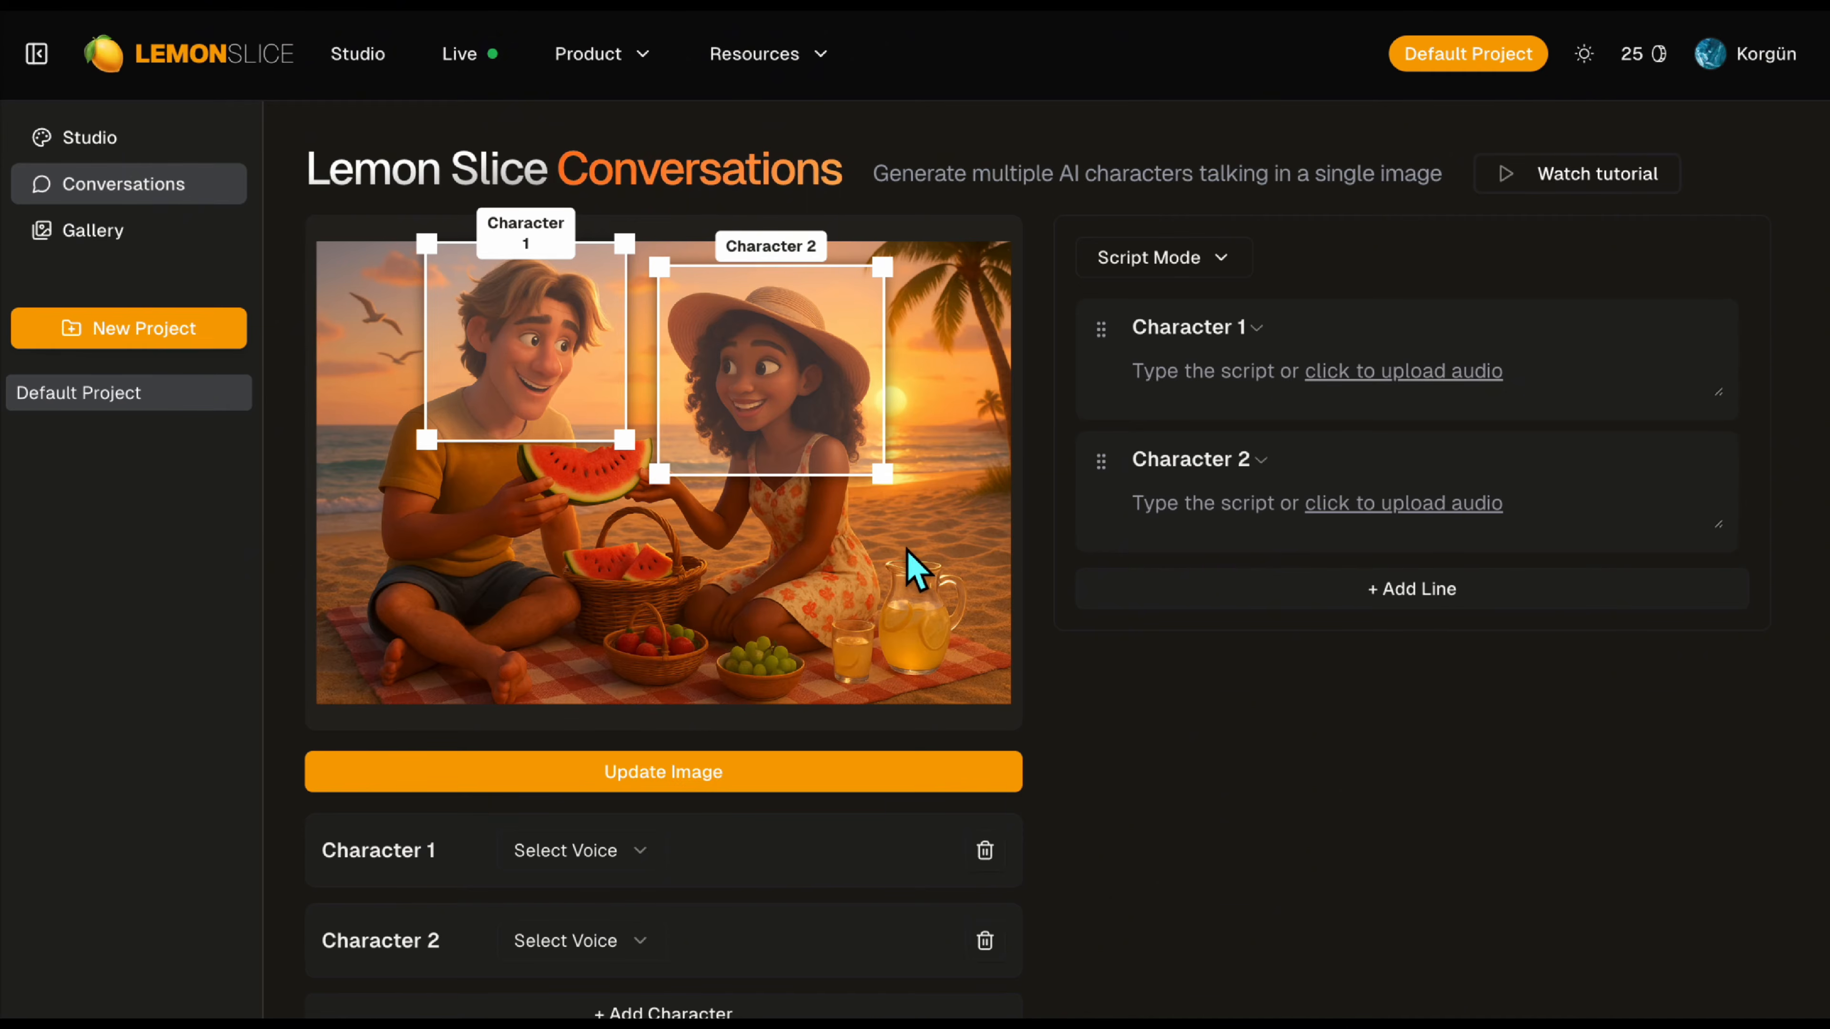
mouse_move(768, 417)
mouse_down()
mouse_move(713, 416)
mouse_move(694, 390)
mouse_move(747, 396)
mouse_up()
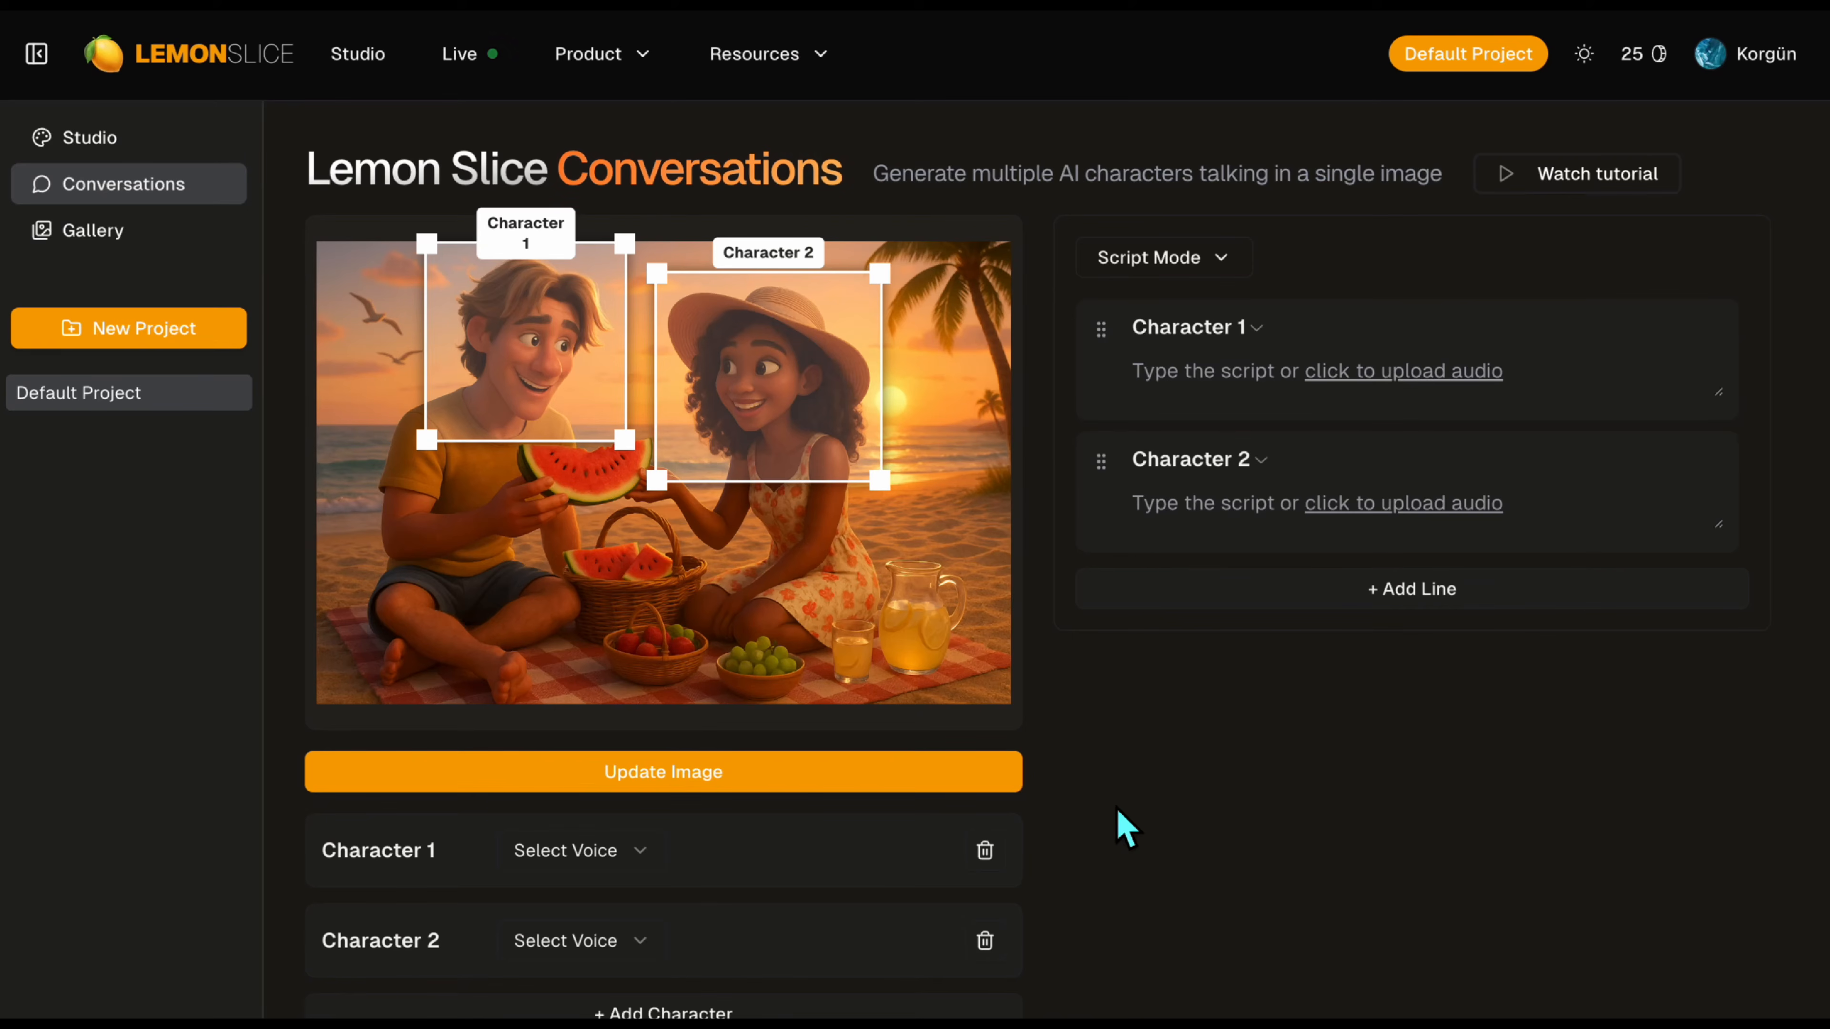
Listen to the Archer voice sample and assign that voice to Character 1
click(640, 862)
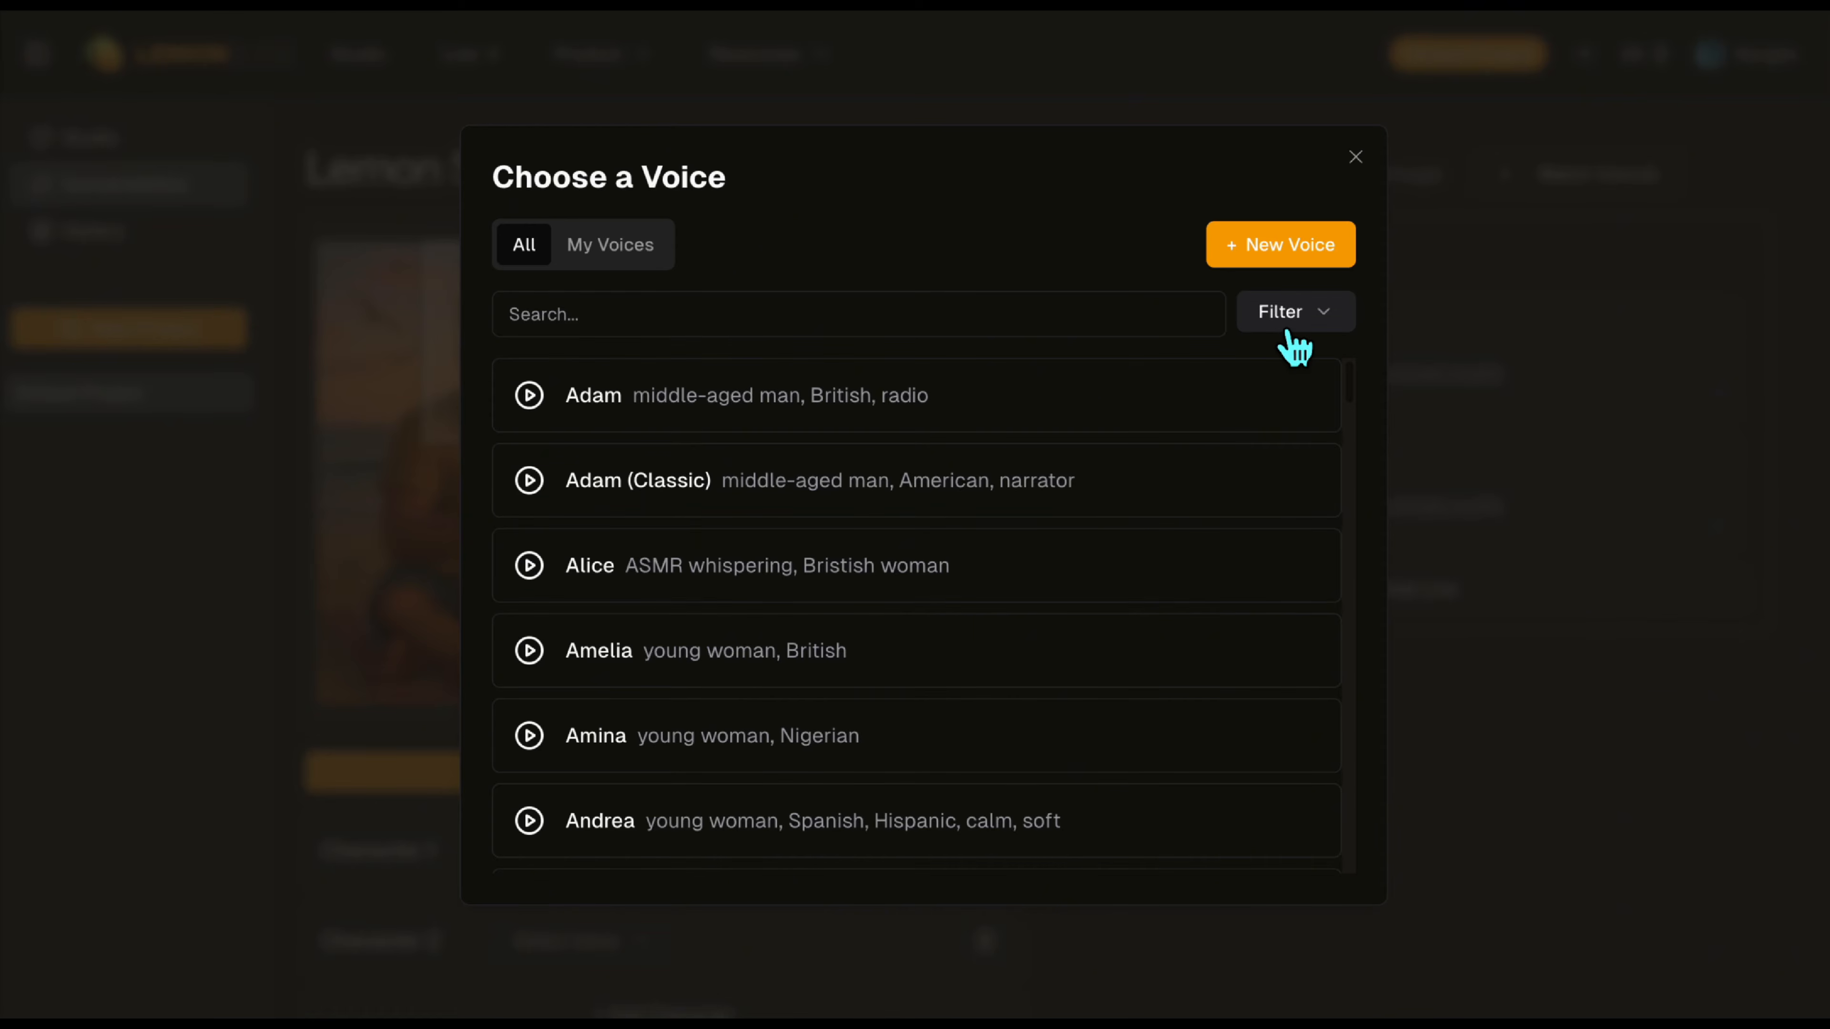
scroll(1052, 497, down, 2)
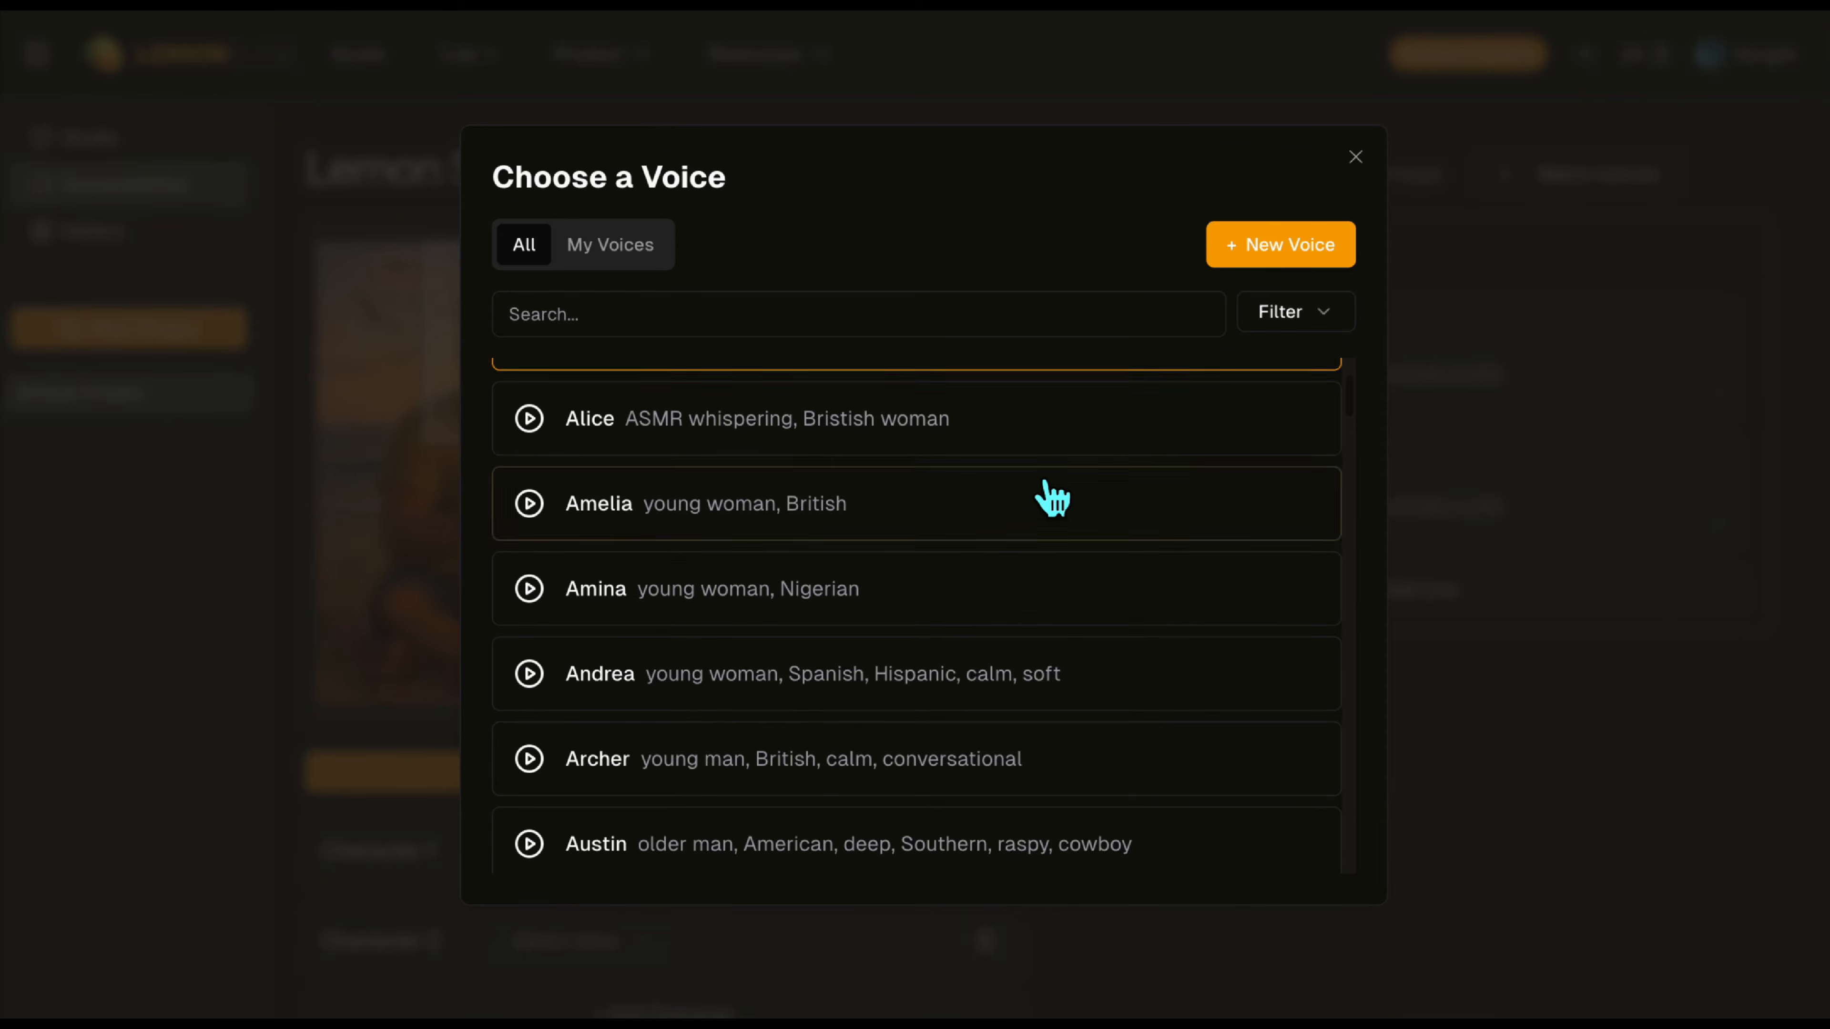
scroll(1038, 490, down, 1)
click(539, 692)
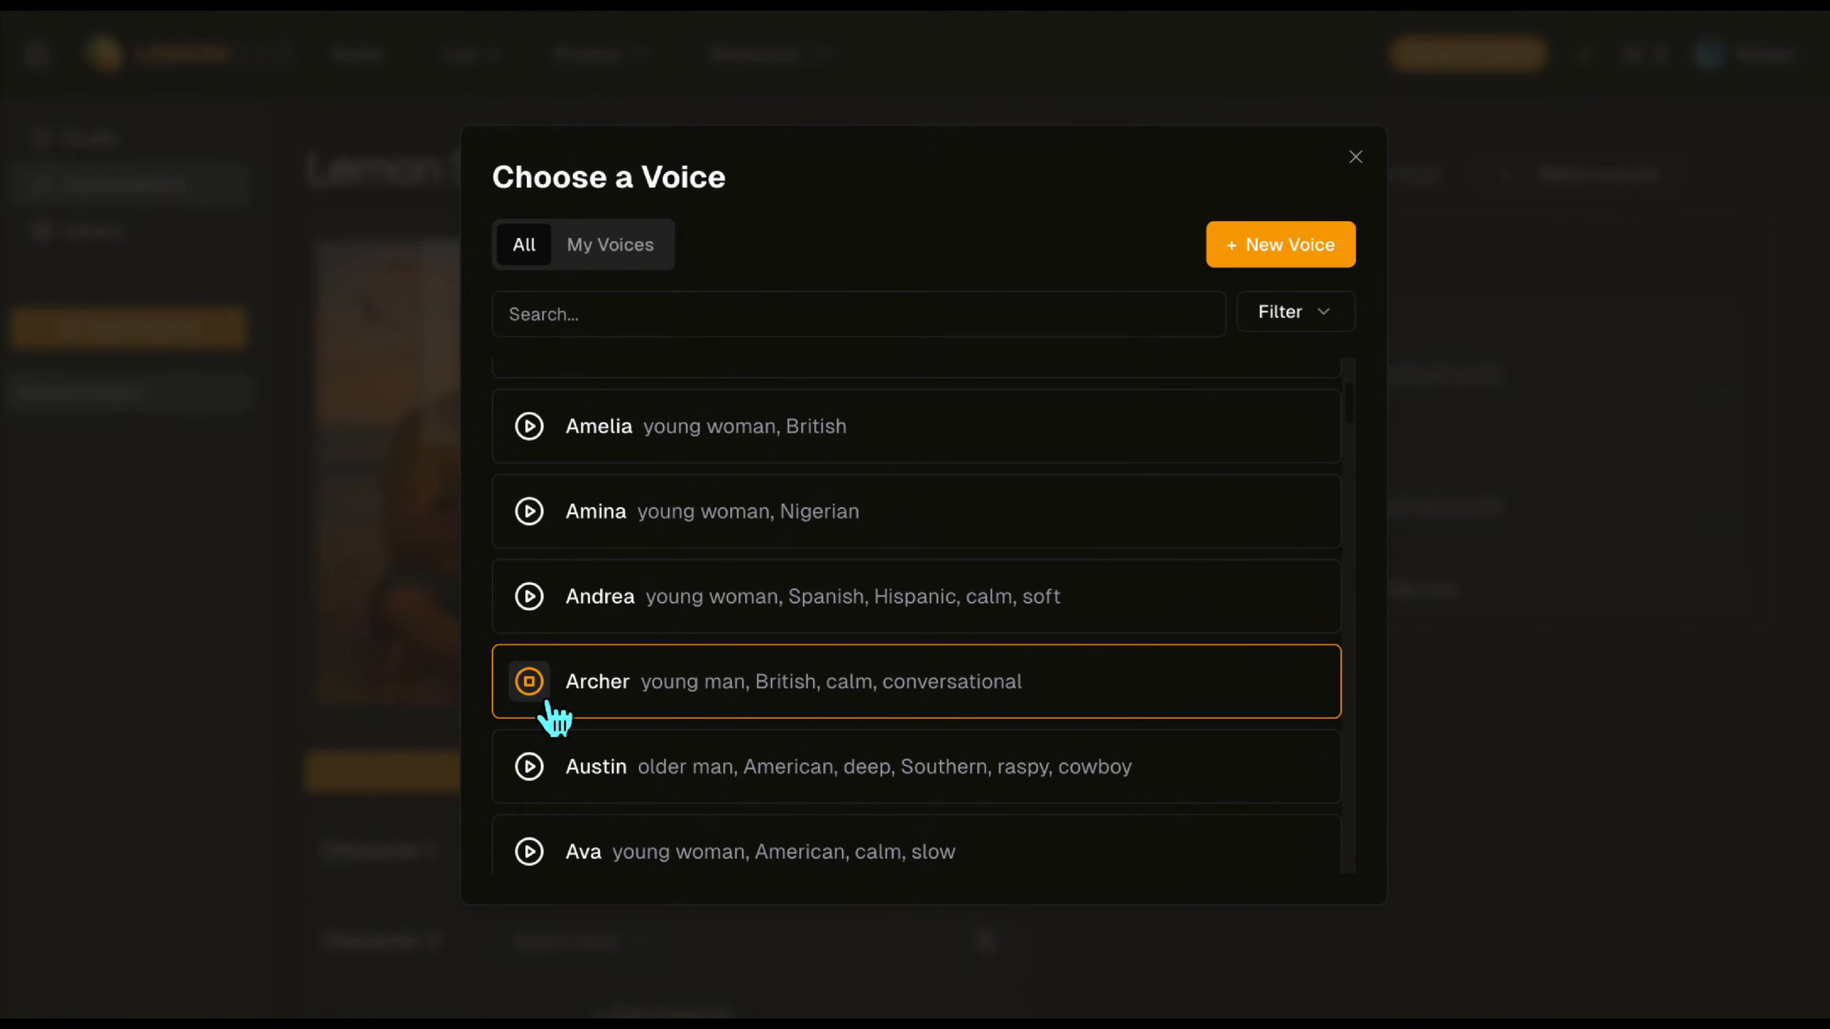
click(1196, 718)
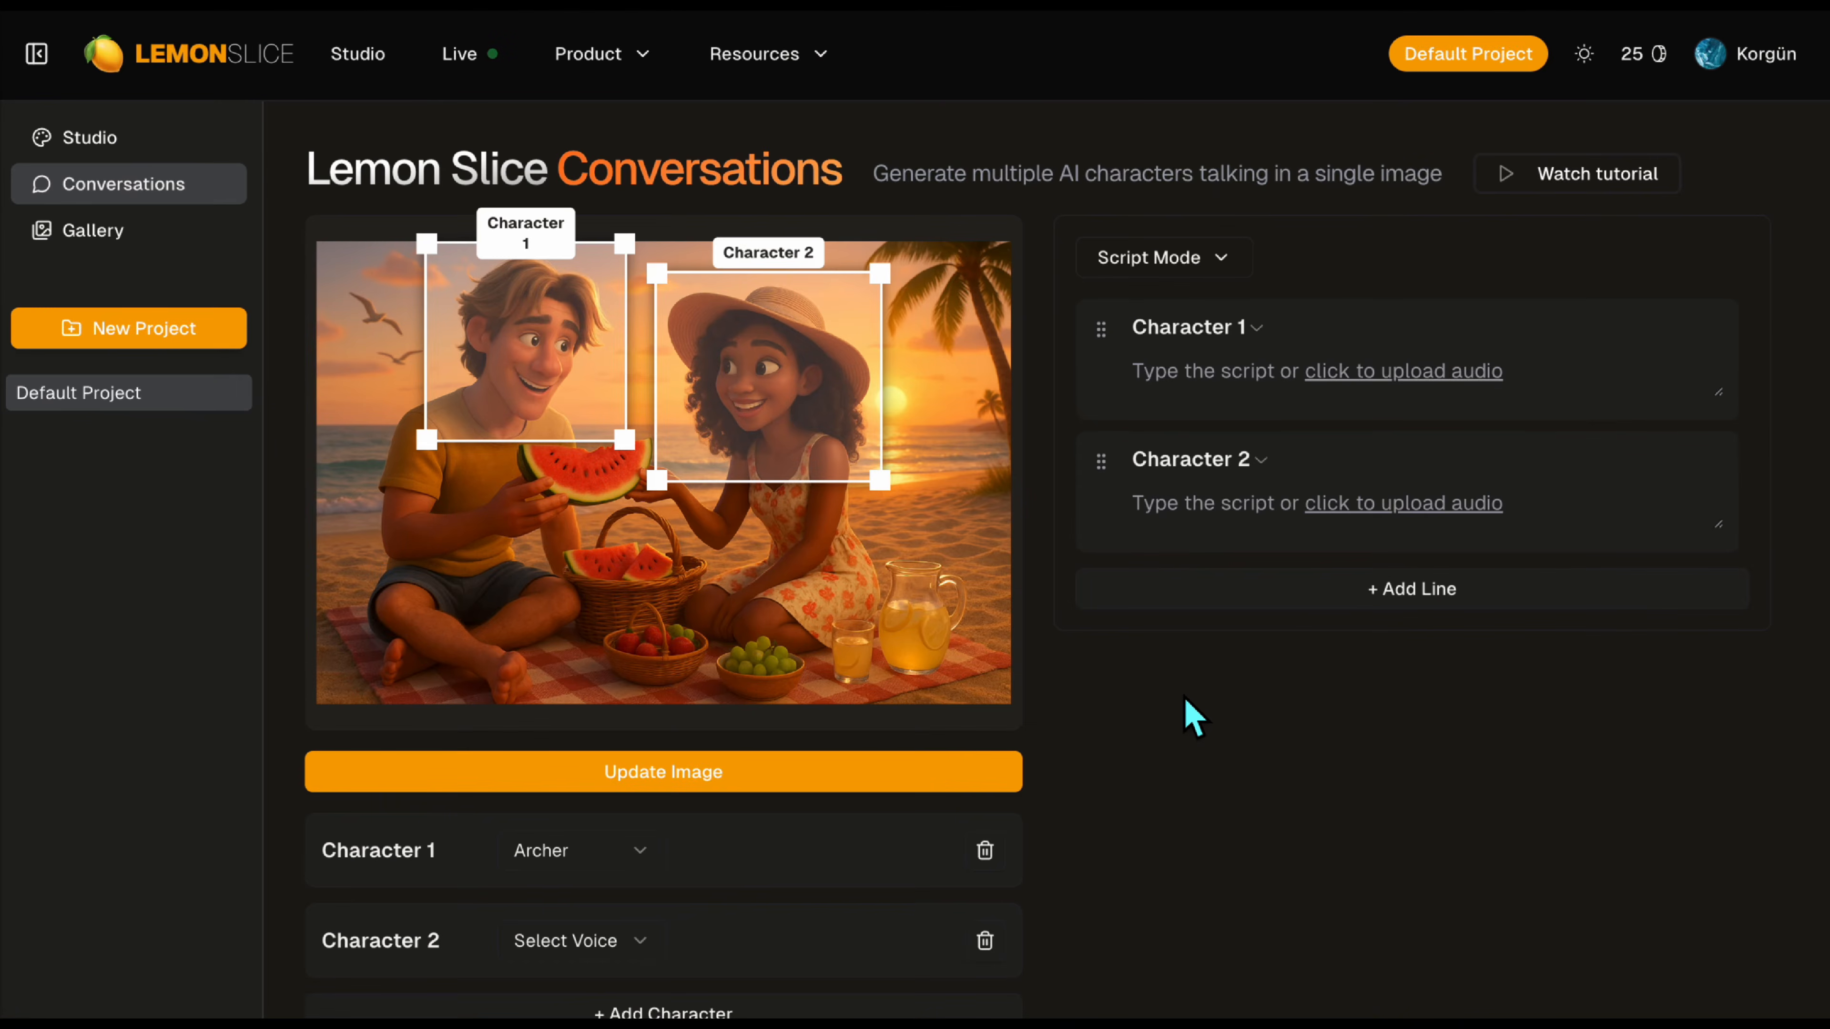
Browse the voice samples and assign the Ava voice to Character 2
click(614, 943)
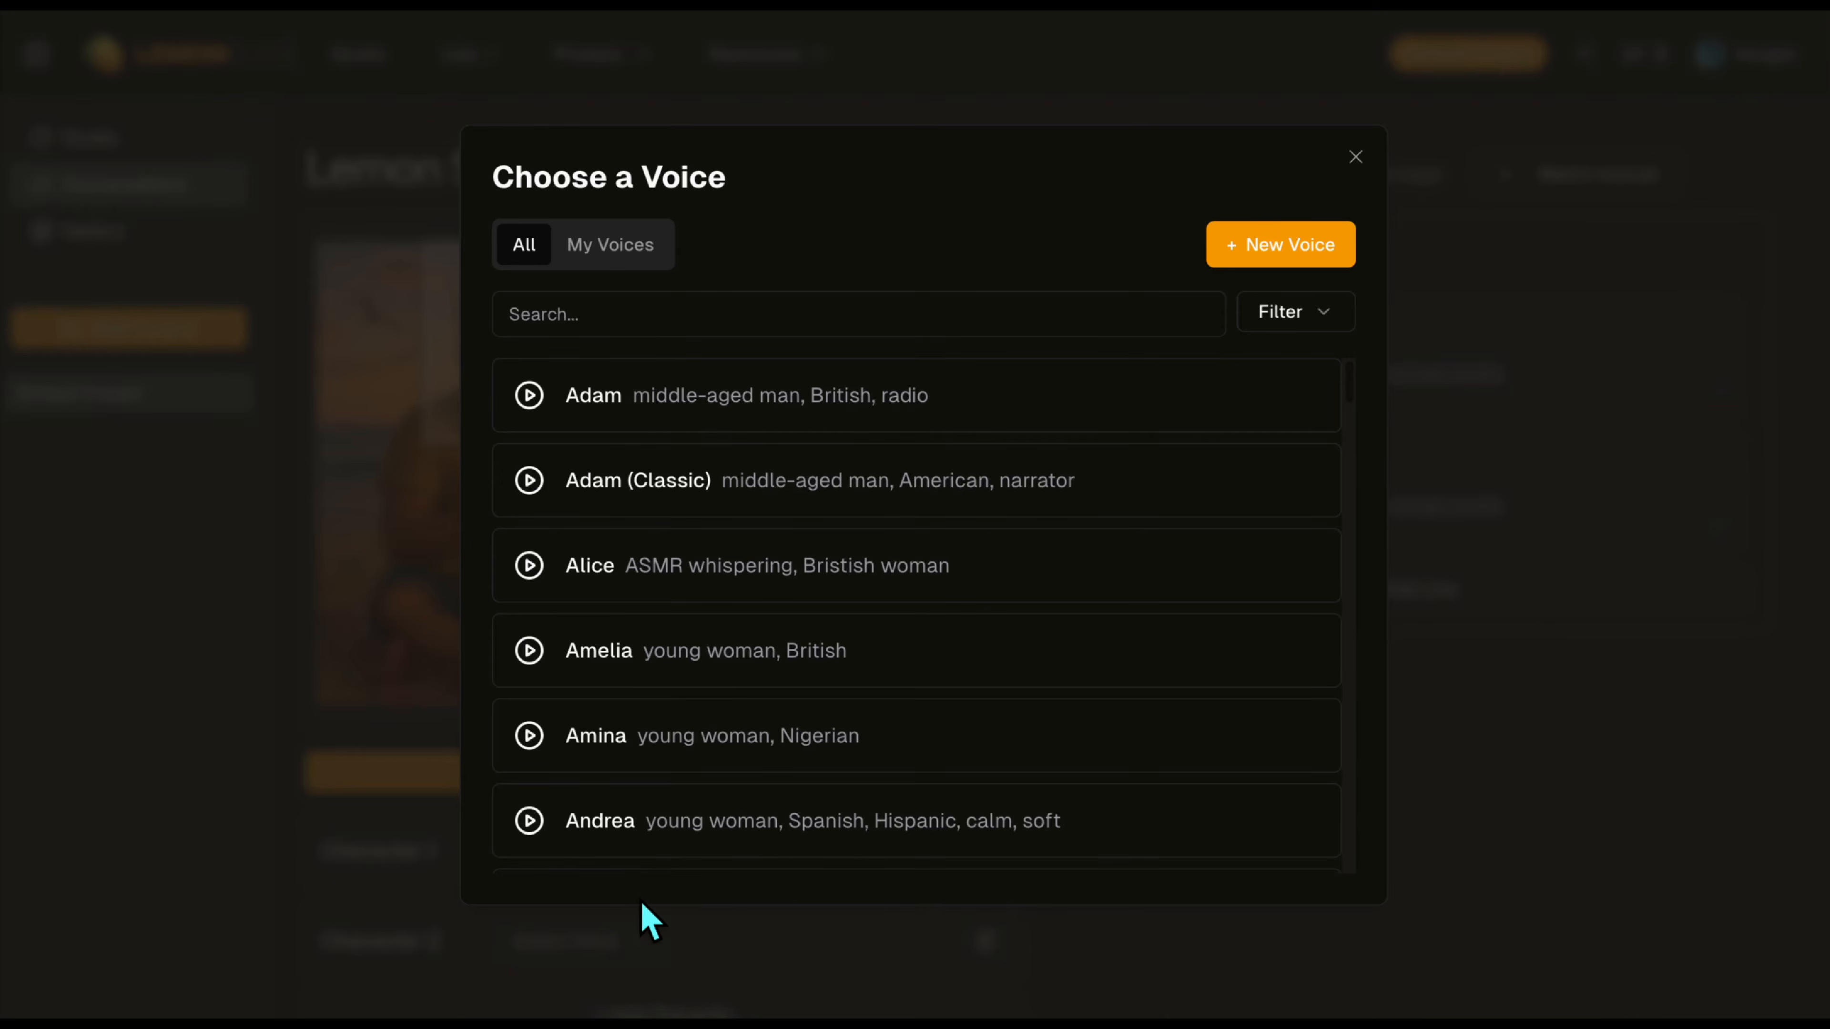
click(531, 737)
scroll(542, 749, down, 5)
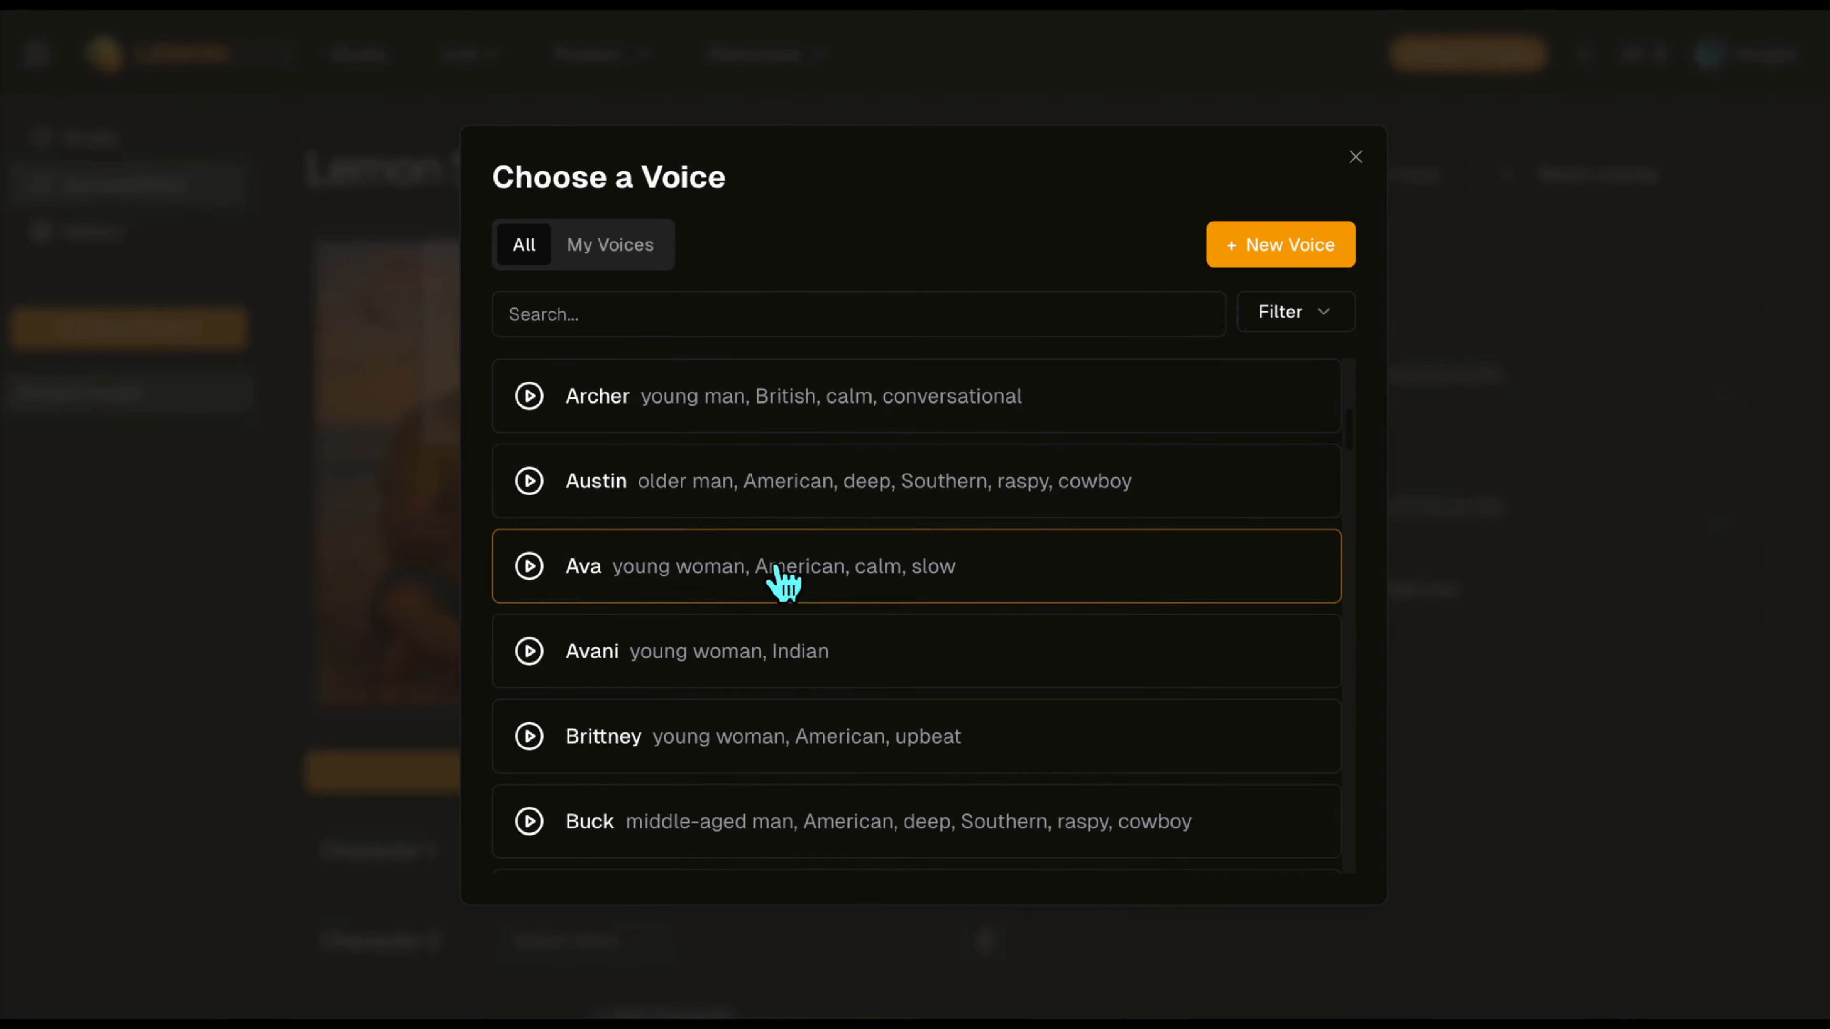
click(1184, 591)
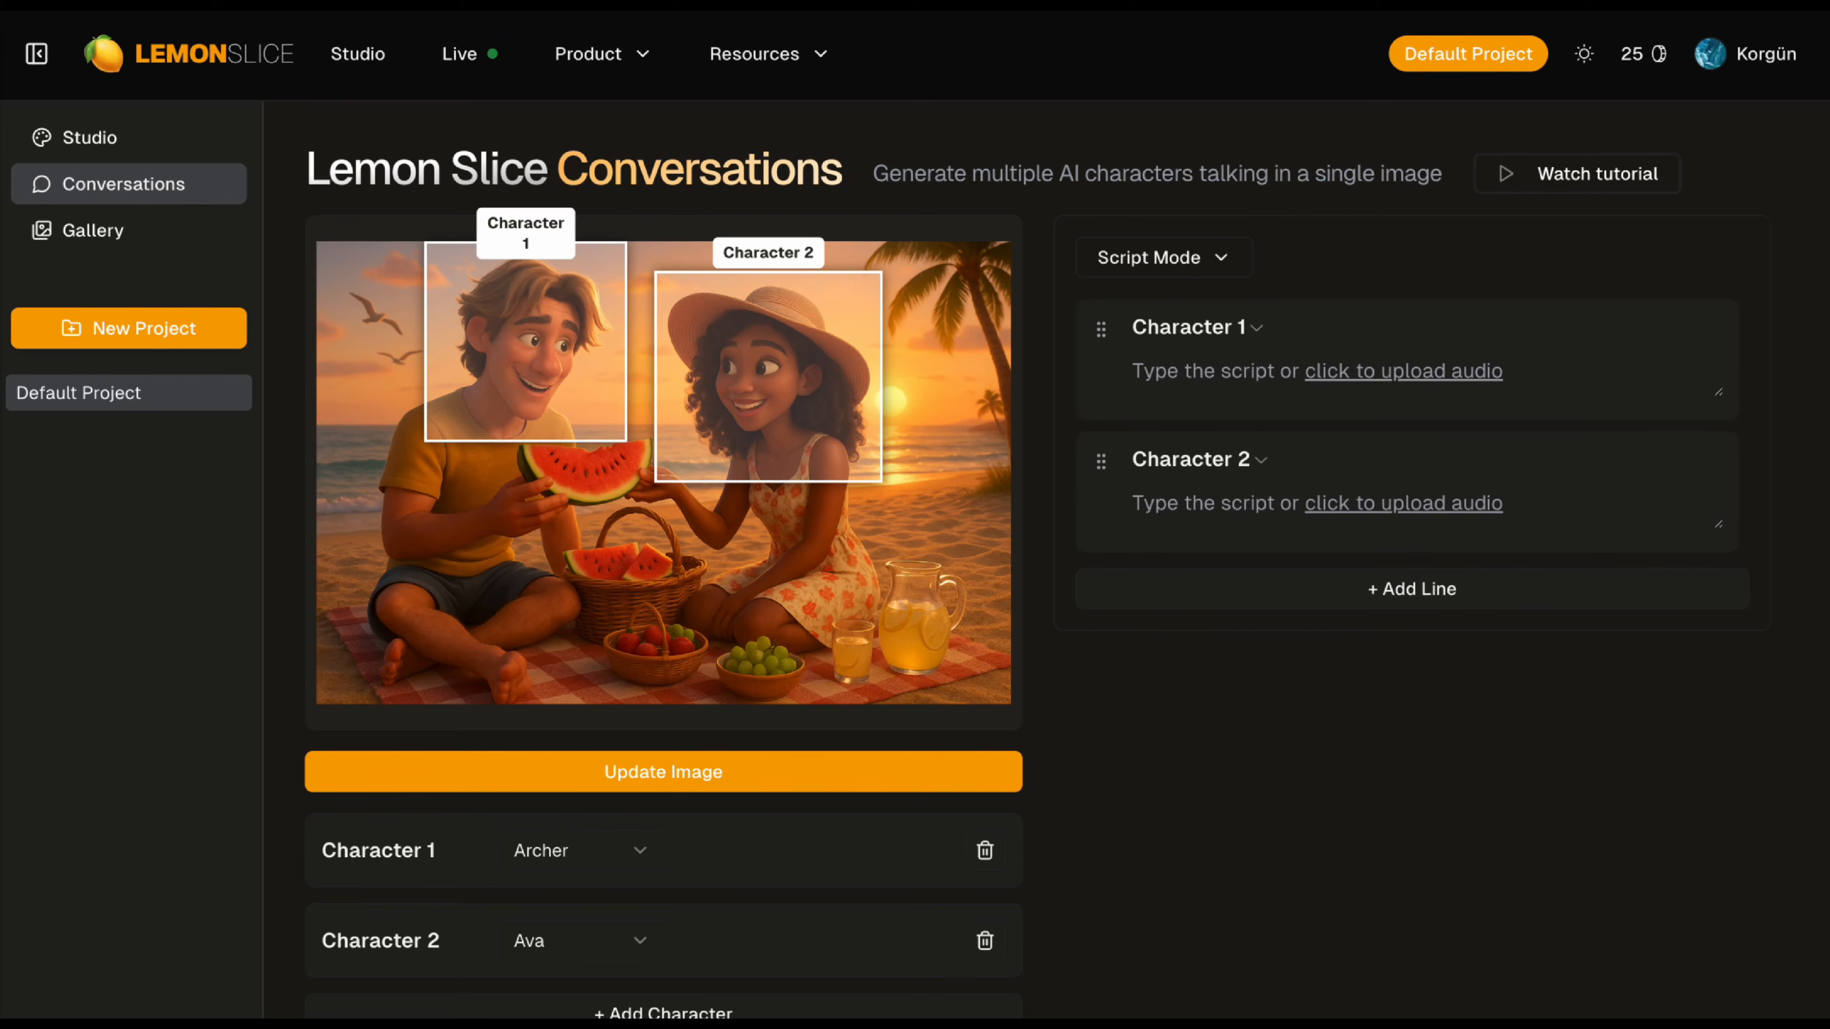
Enter Character 1's opening script line "You're breathtaking, you know that, right?" and generate its audio
click(1177, 392)
text(You're breathtaking, you know that?)
text( r)
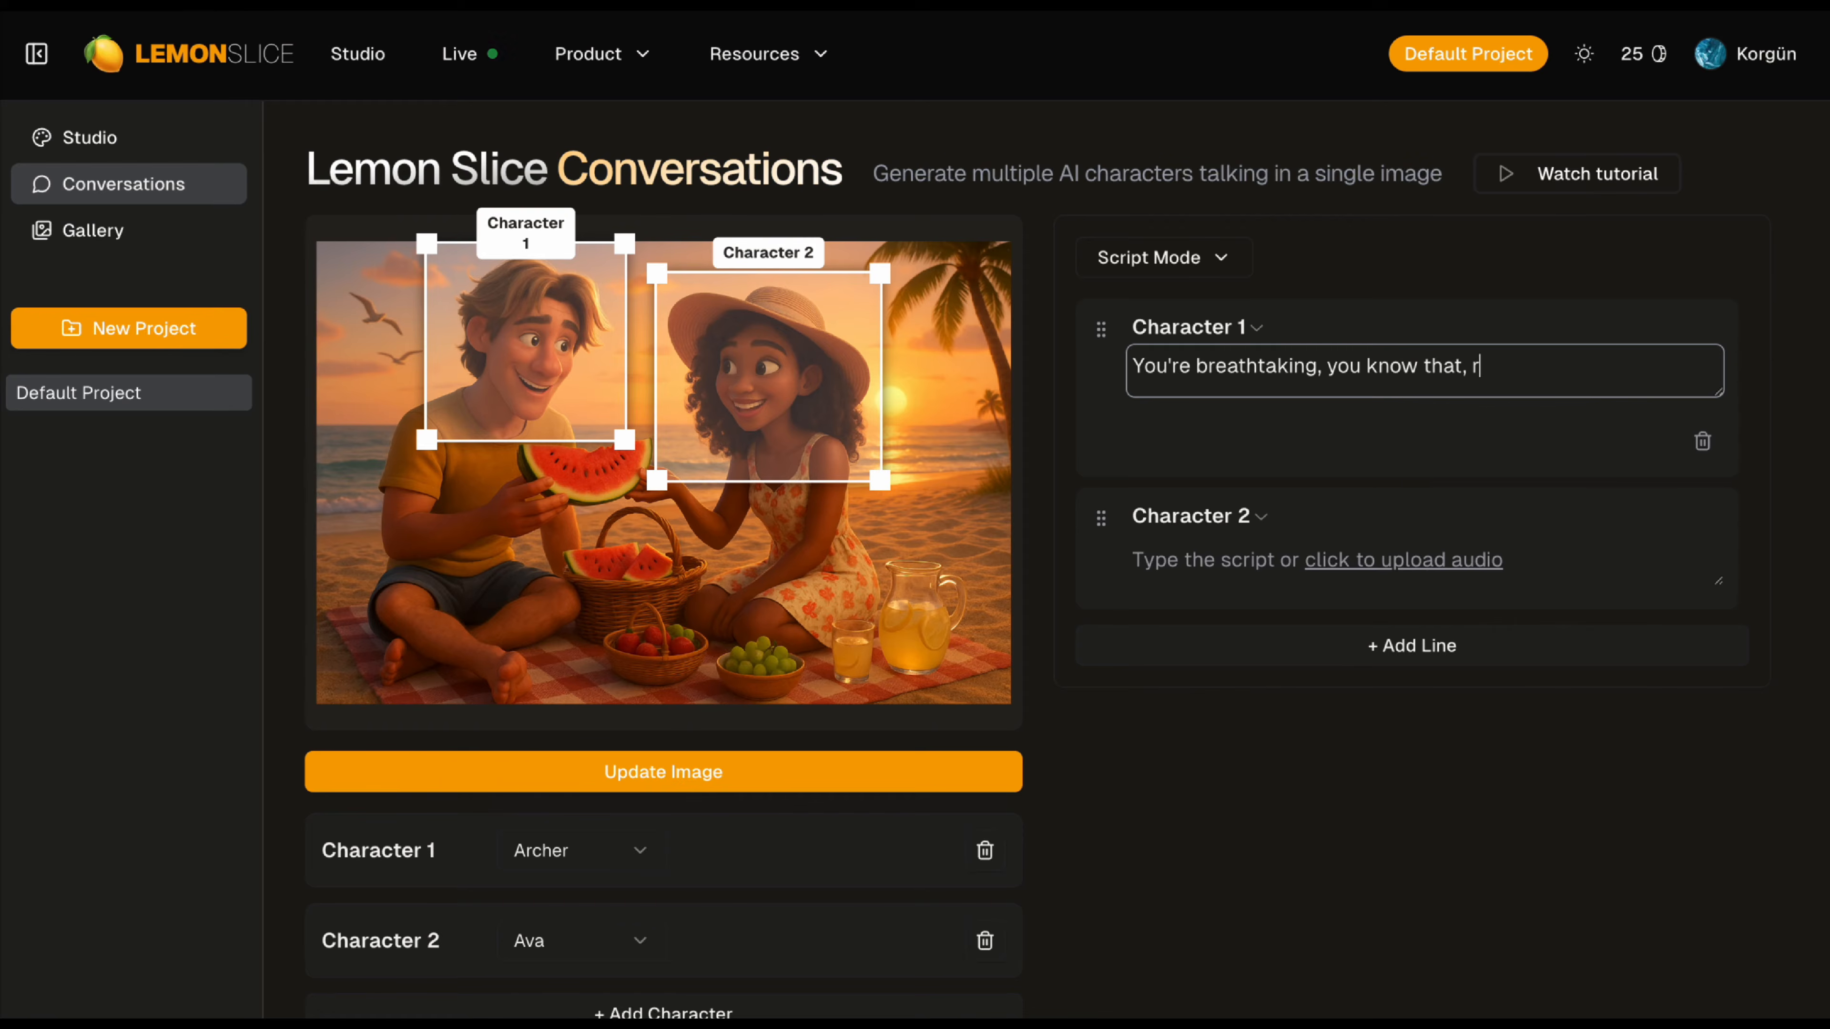
text(ight?)
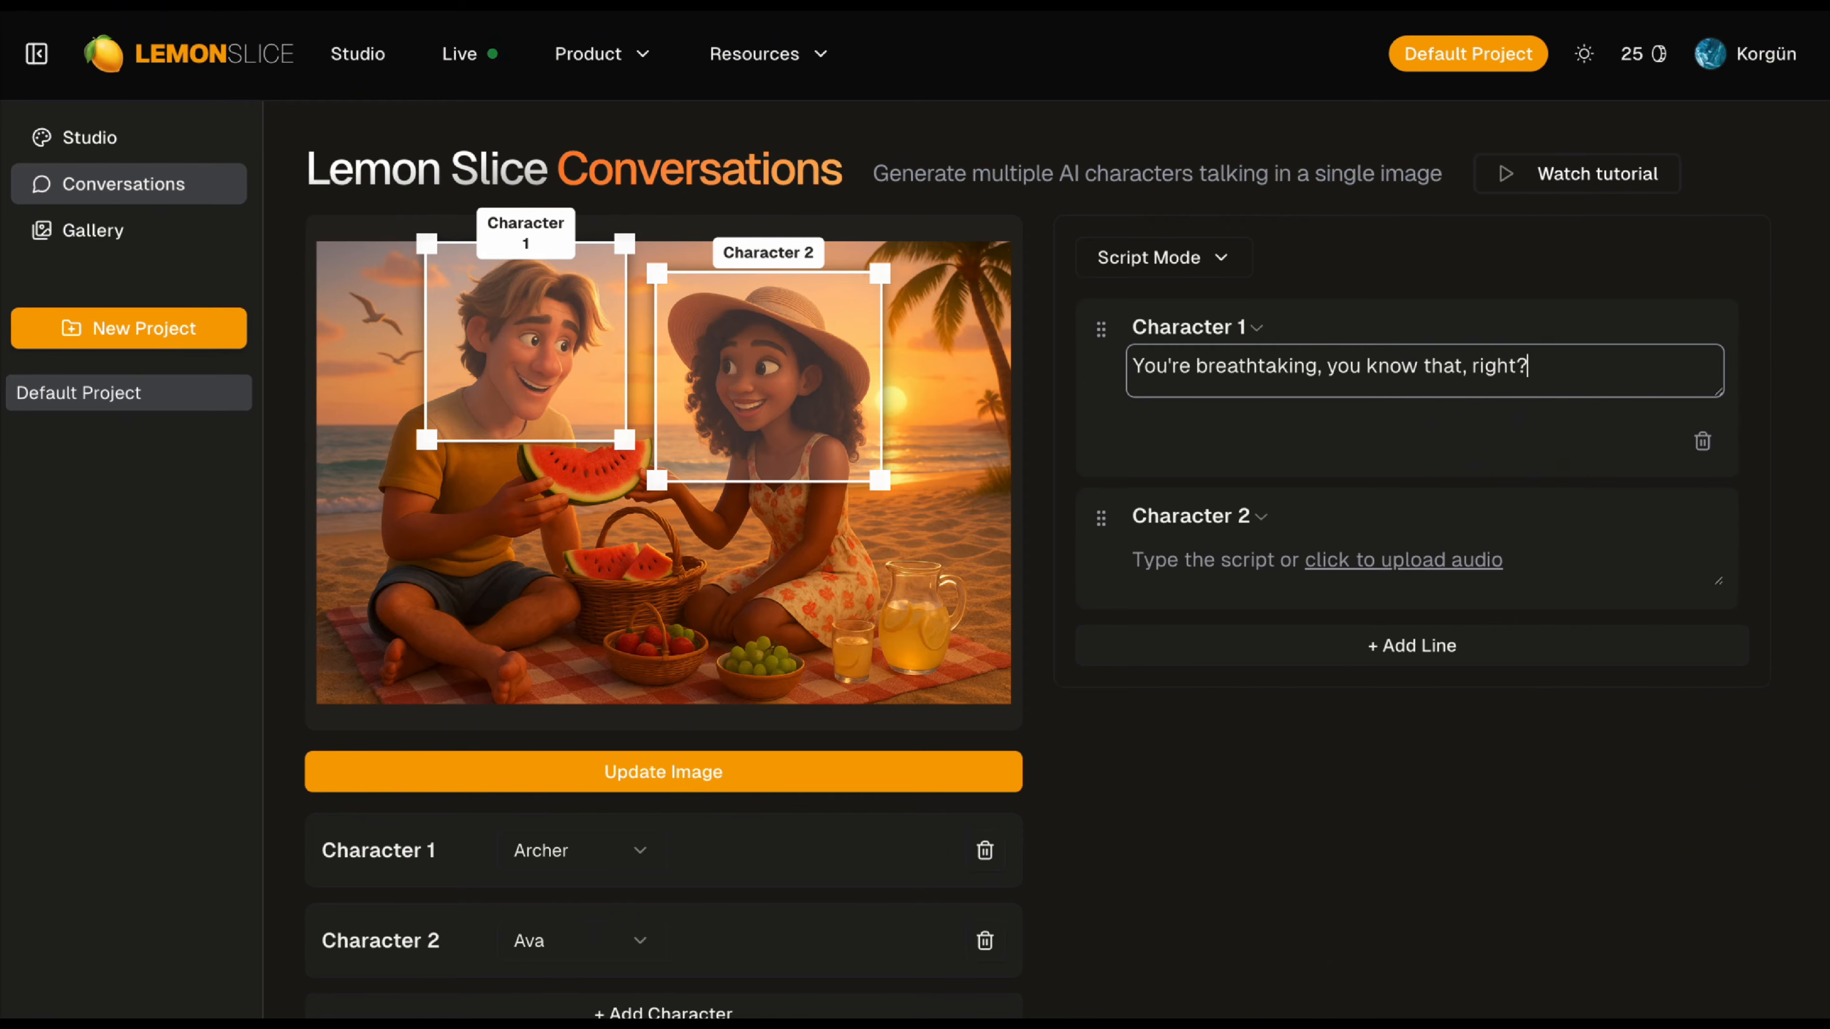
key(Return)
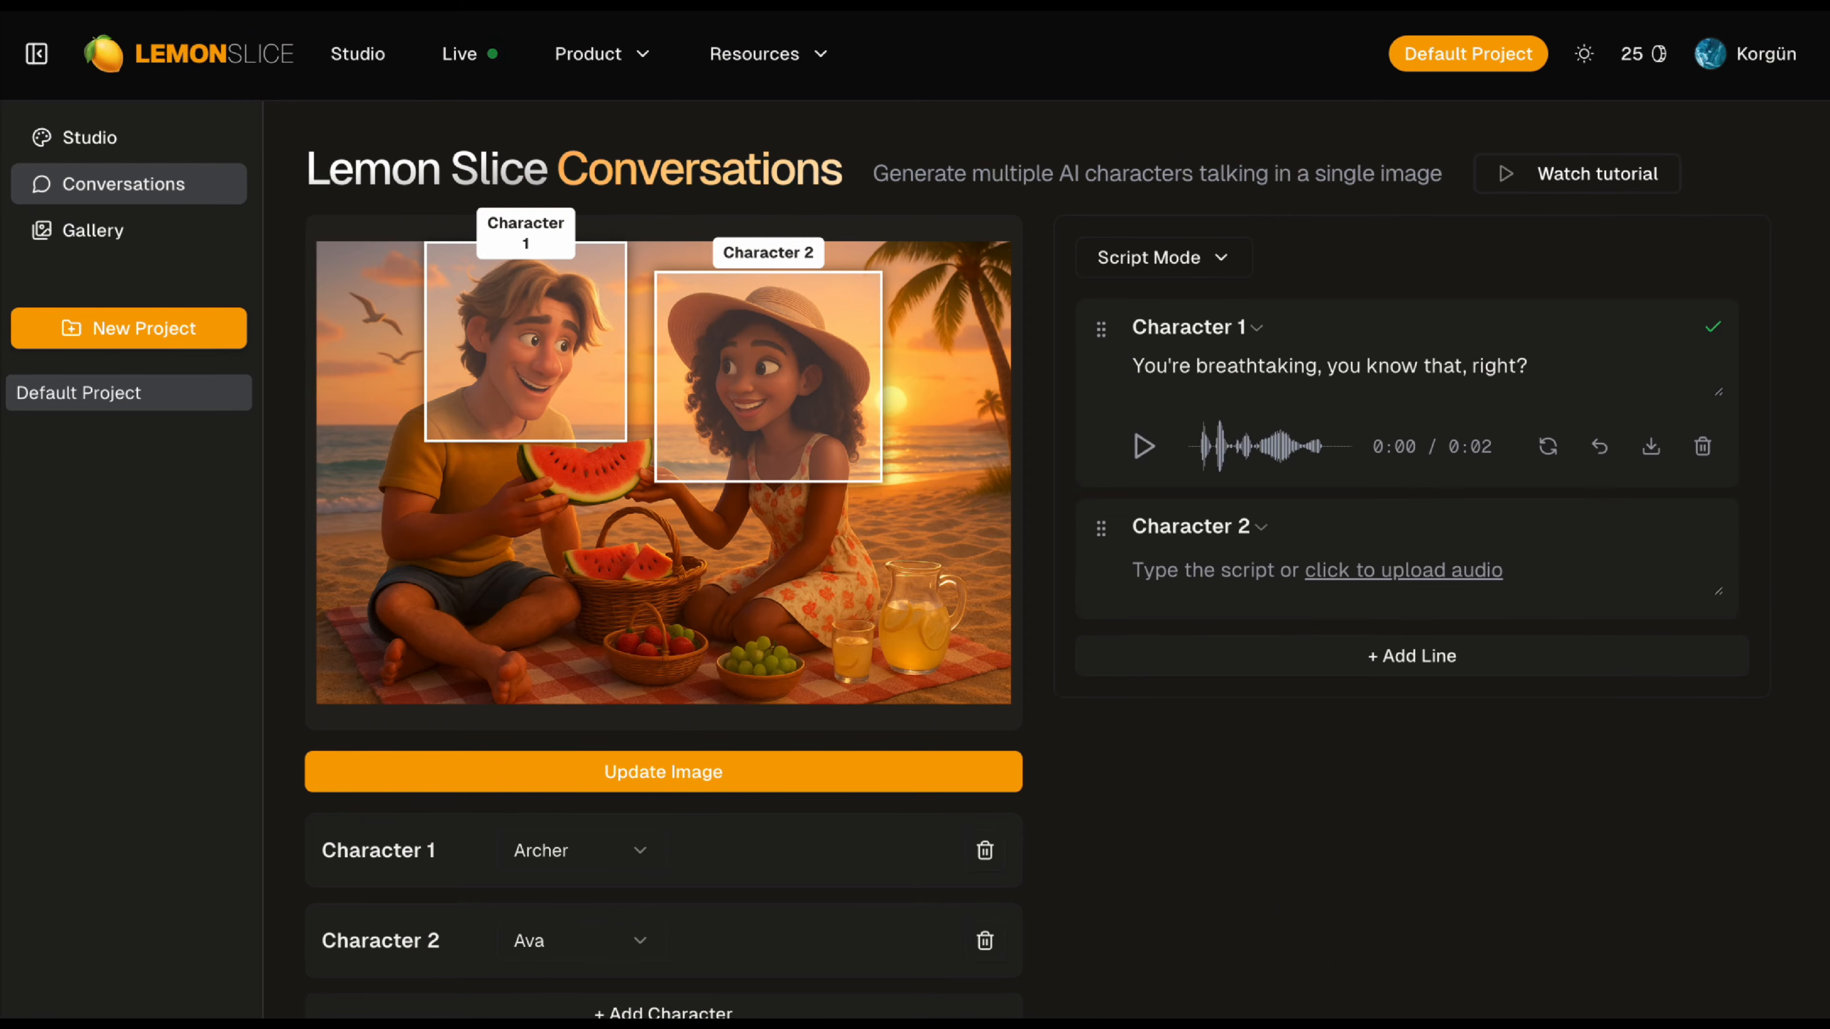
Enter Character 2's script line "And you're trouble." and generate its audio
click(1206, 581)
text(And you're trouble.)
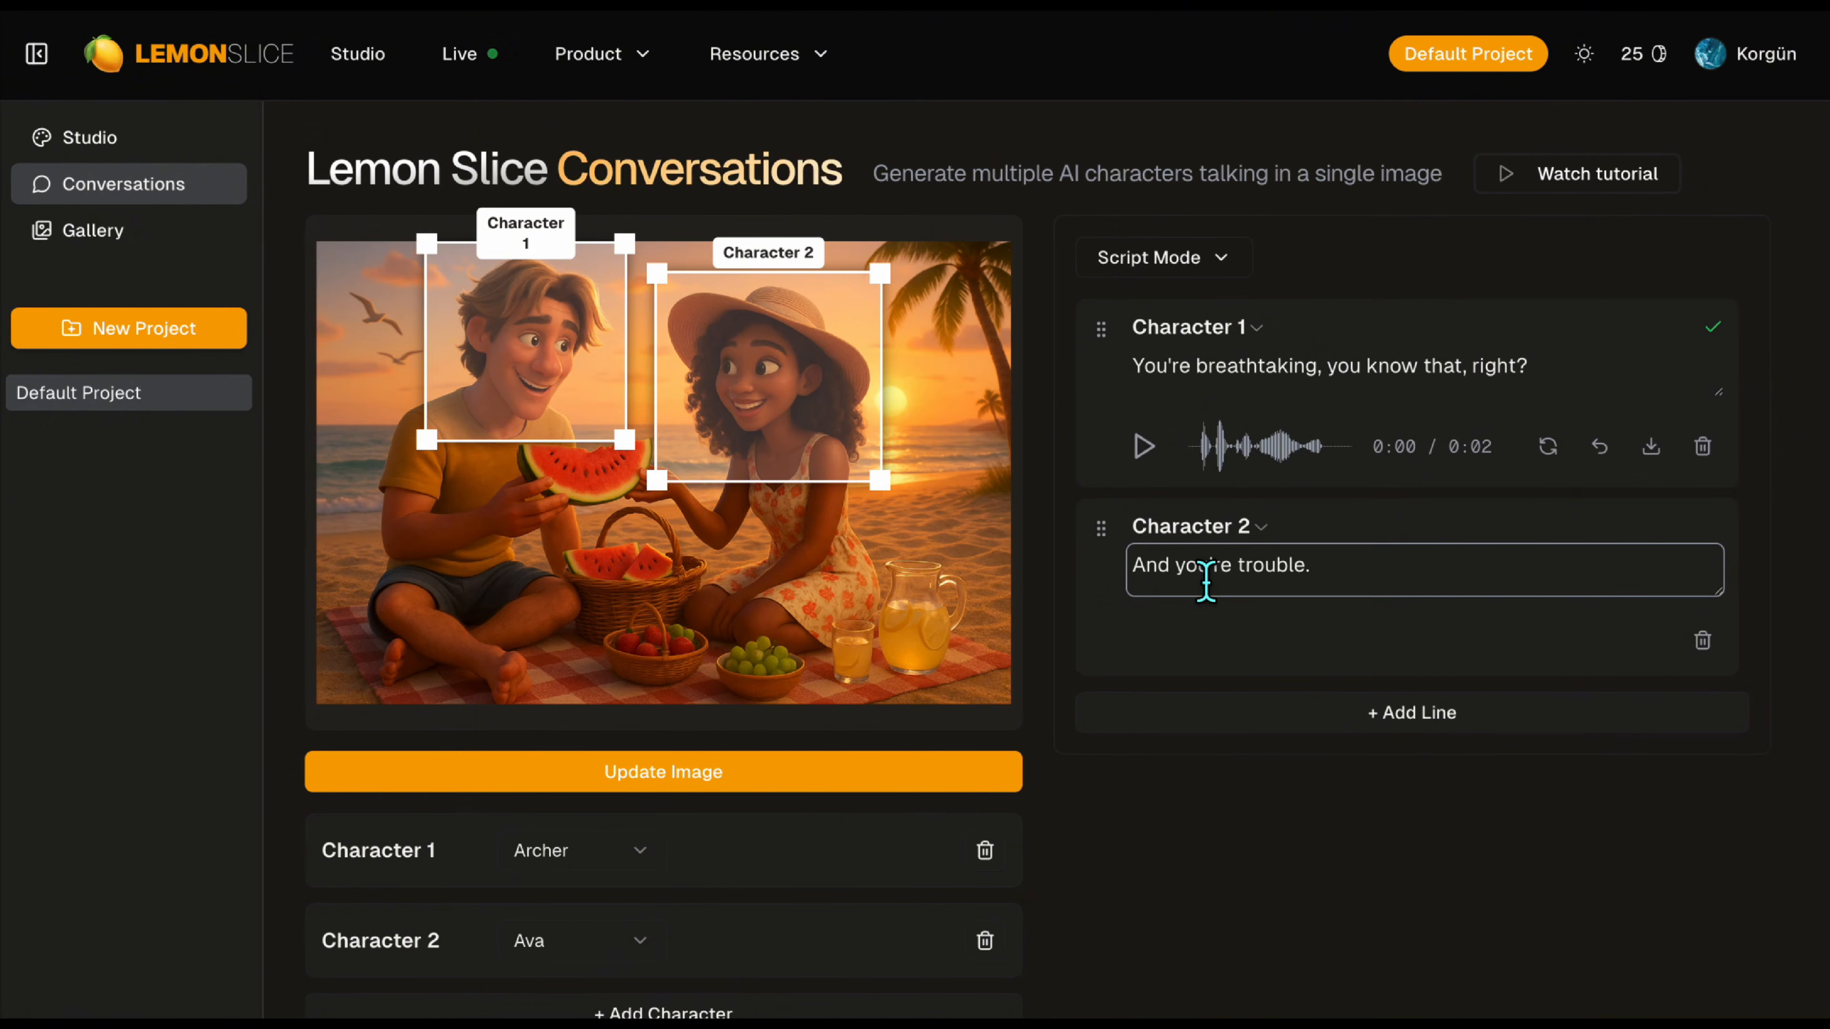
key(Return)
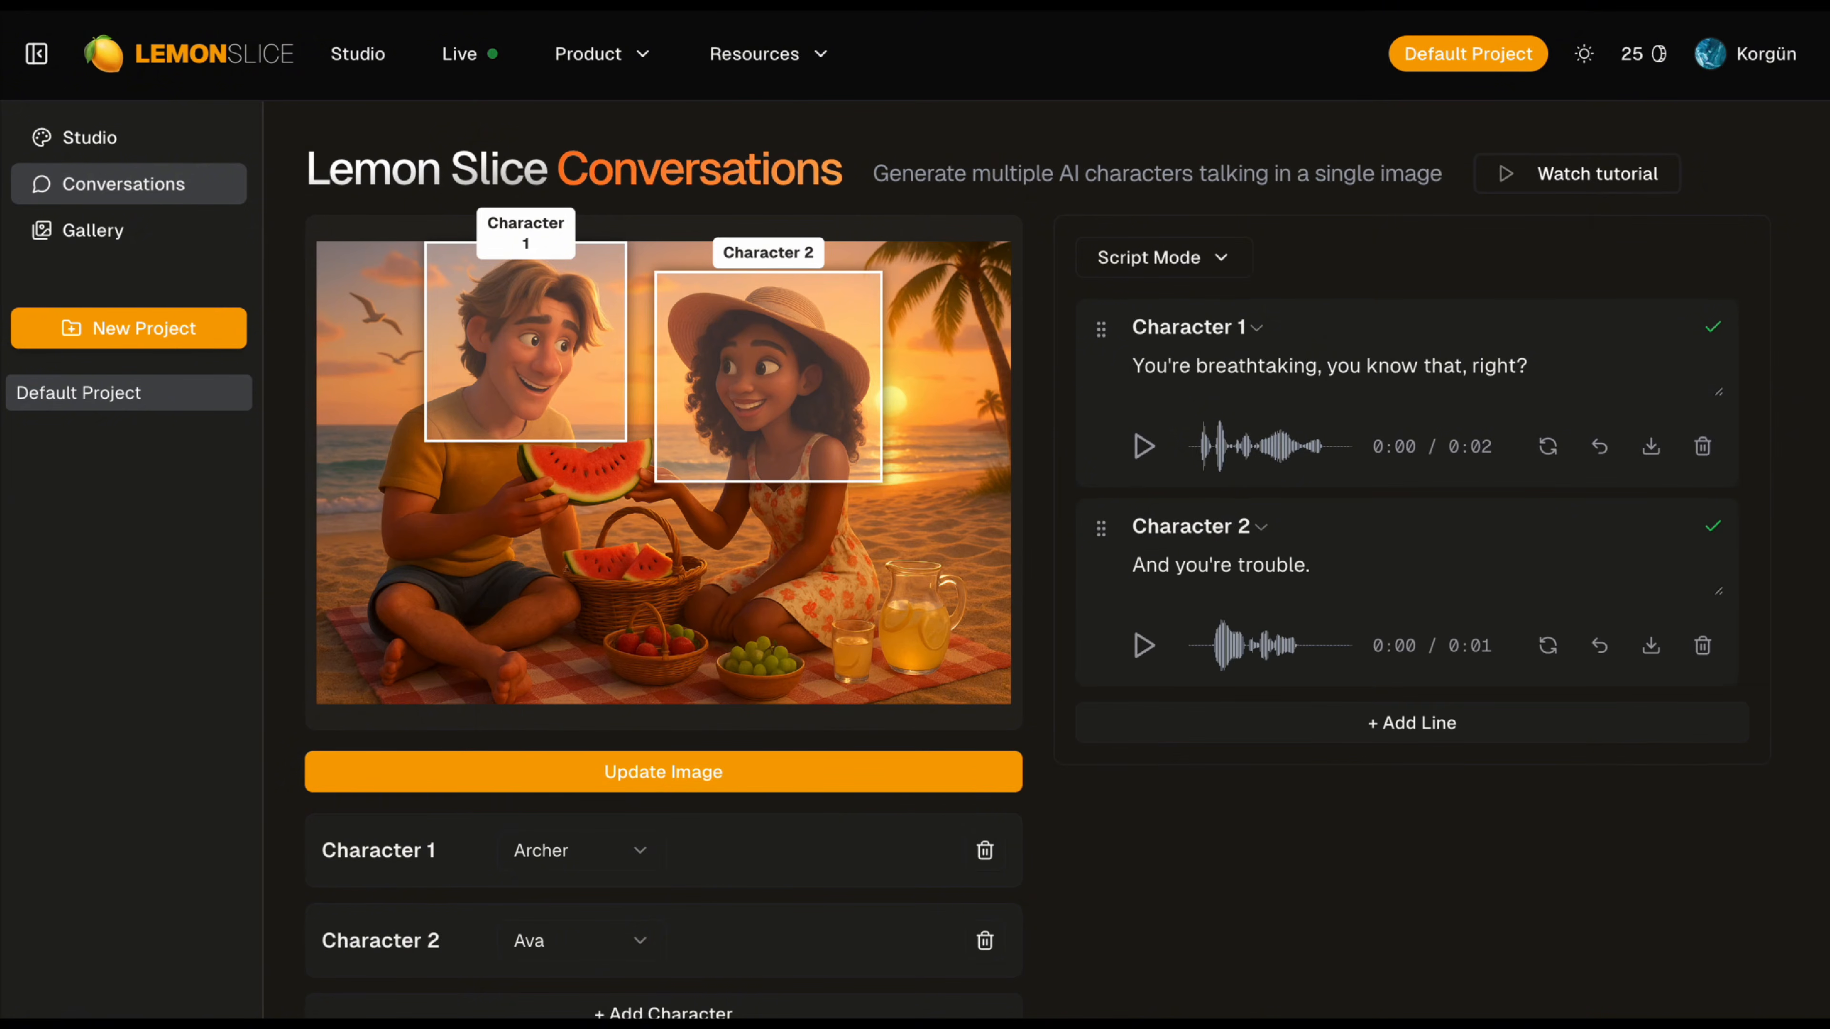
Add a third script line for Character 1 reading "Only if loving you counts." and generate its audio
click(1387, 723)
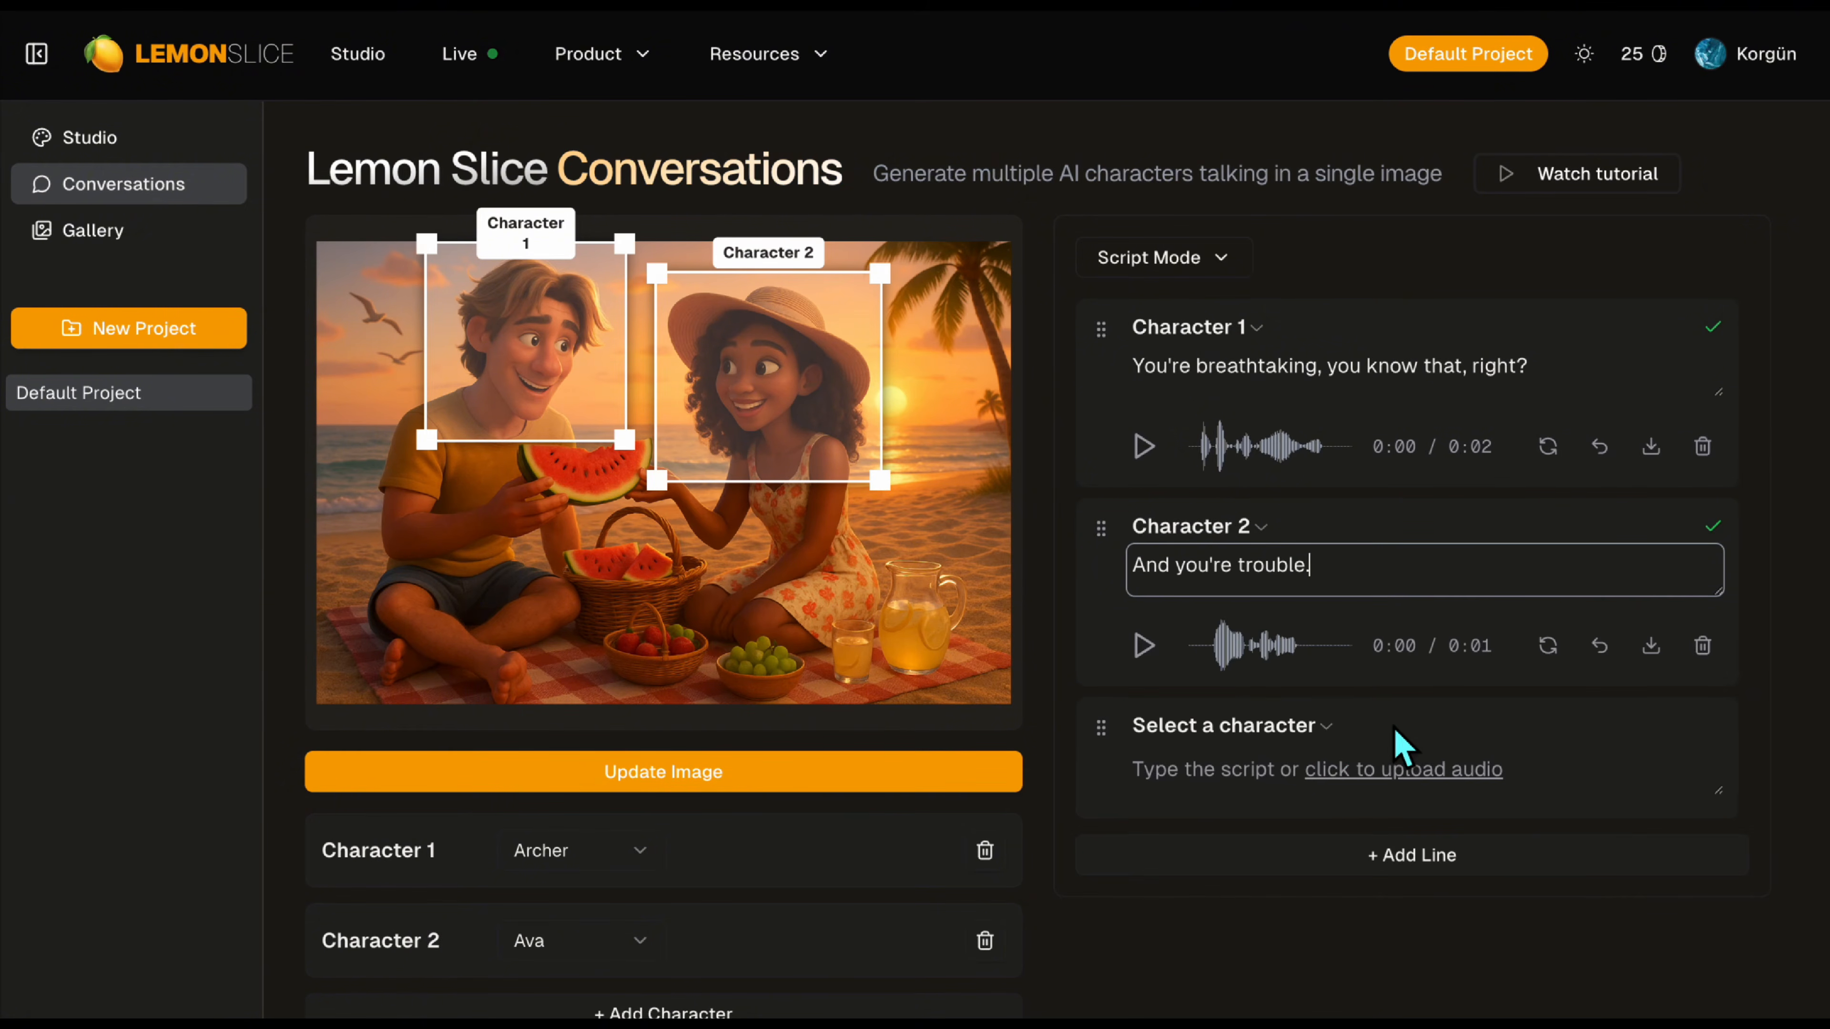
click(1270, 729)
click(1265, 784)
click(1264, 775)
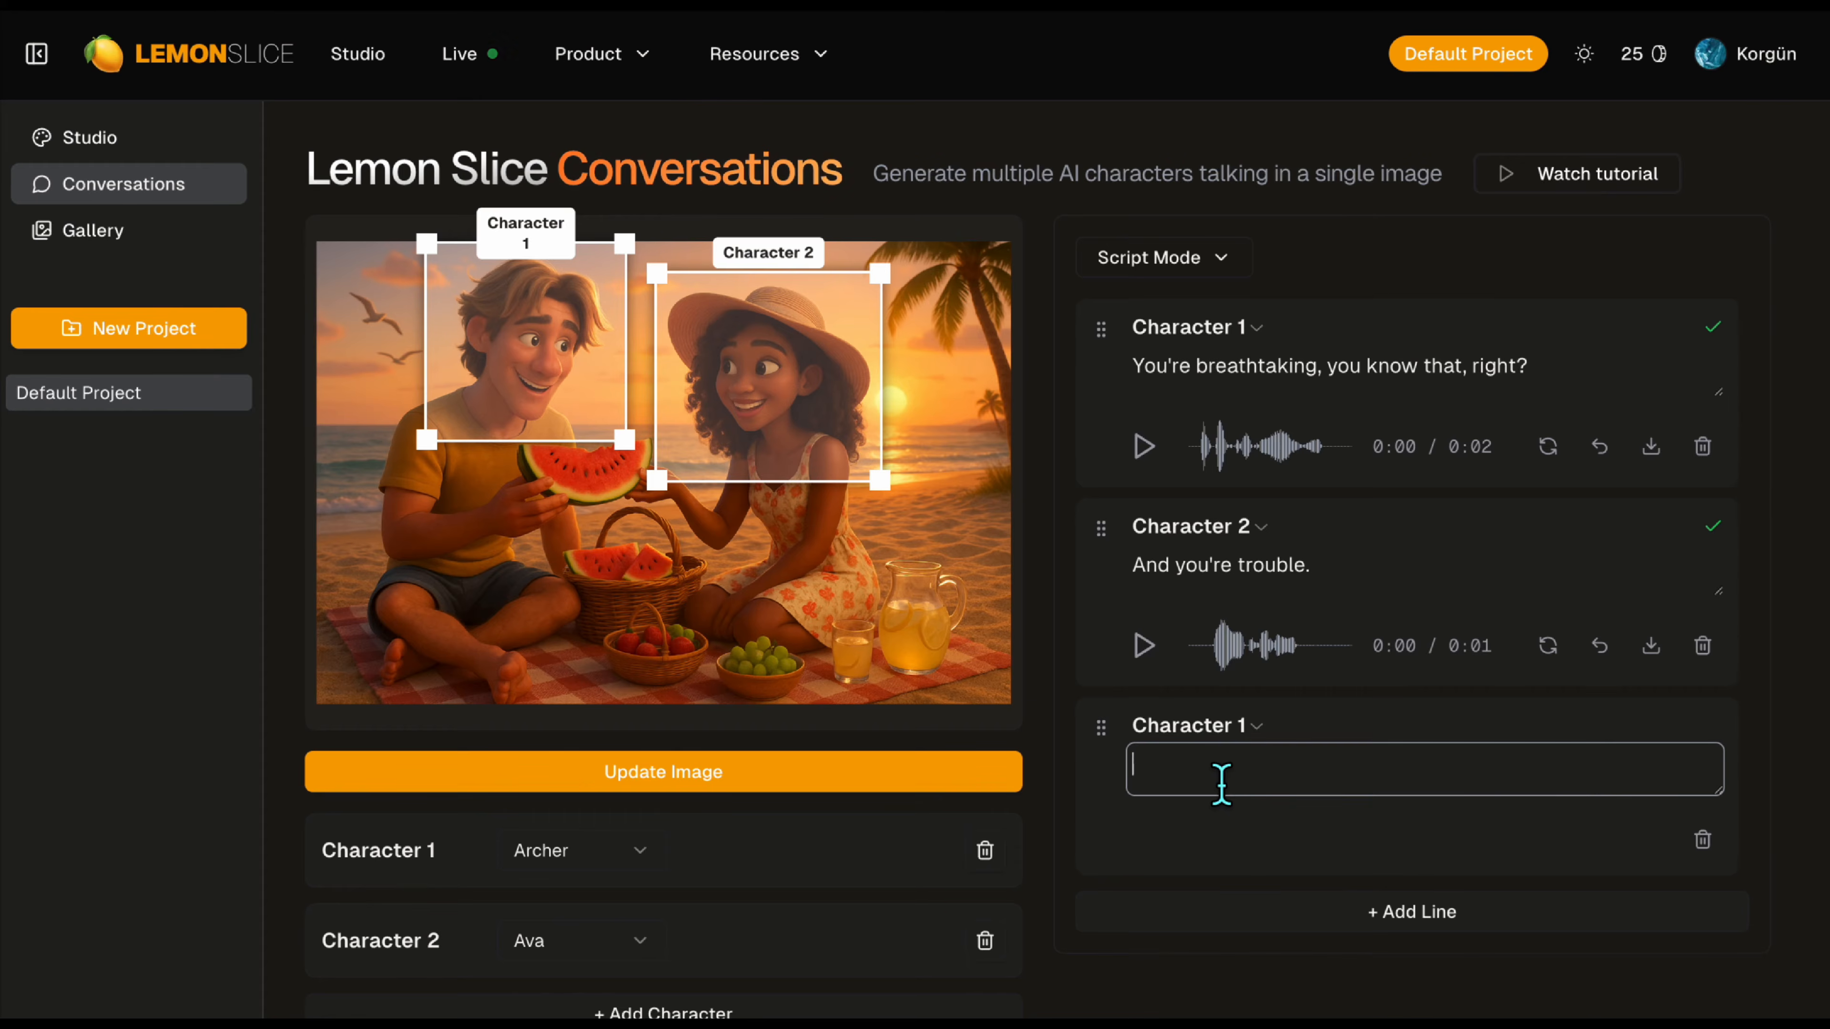
text(Only if loving you counts.)
click(1336, 991)
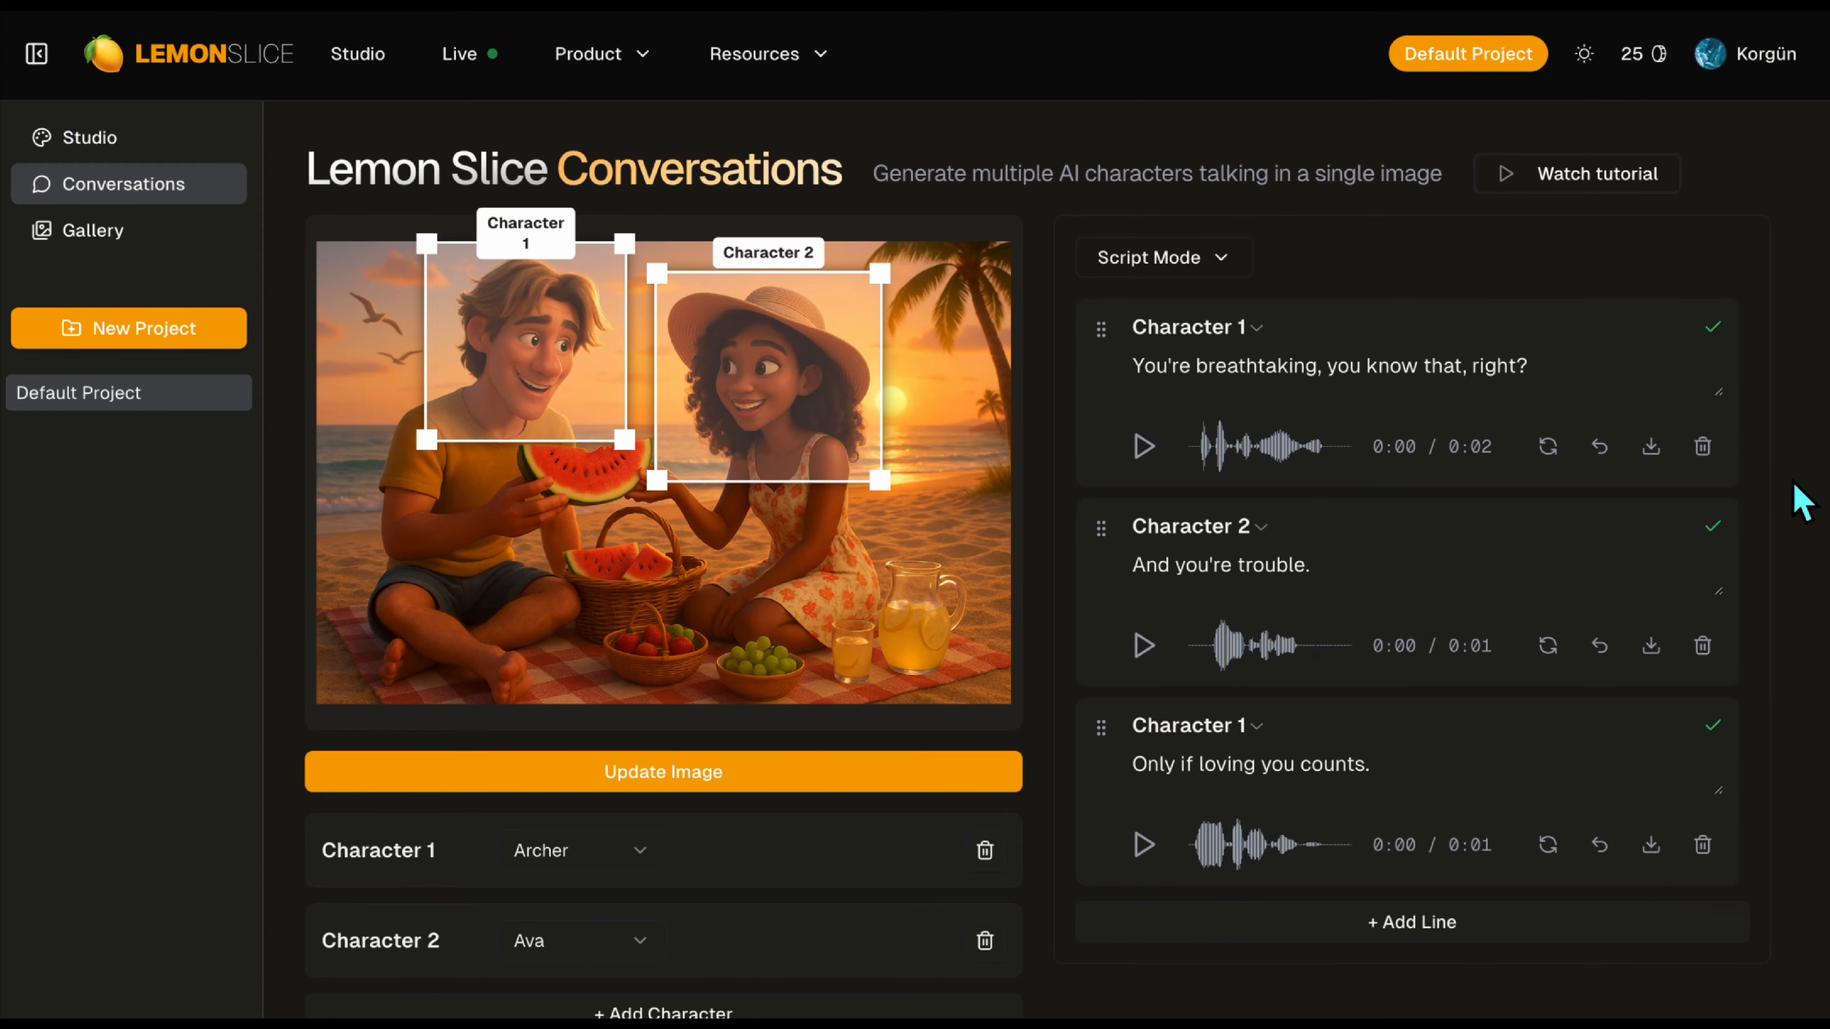
Play the combined dialogue preview and generate the conversation video with the V2.5 model
scroll(1797, 499, down, 2)
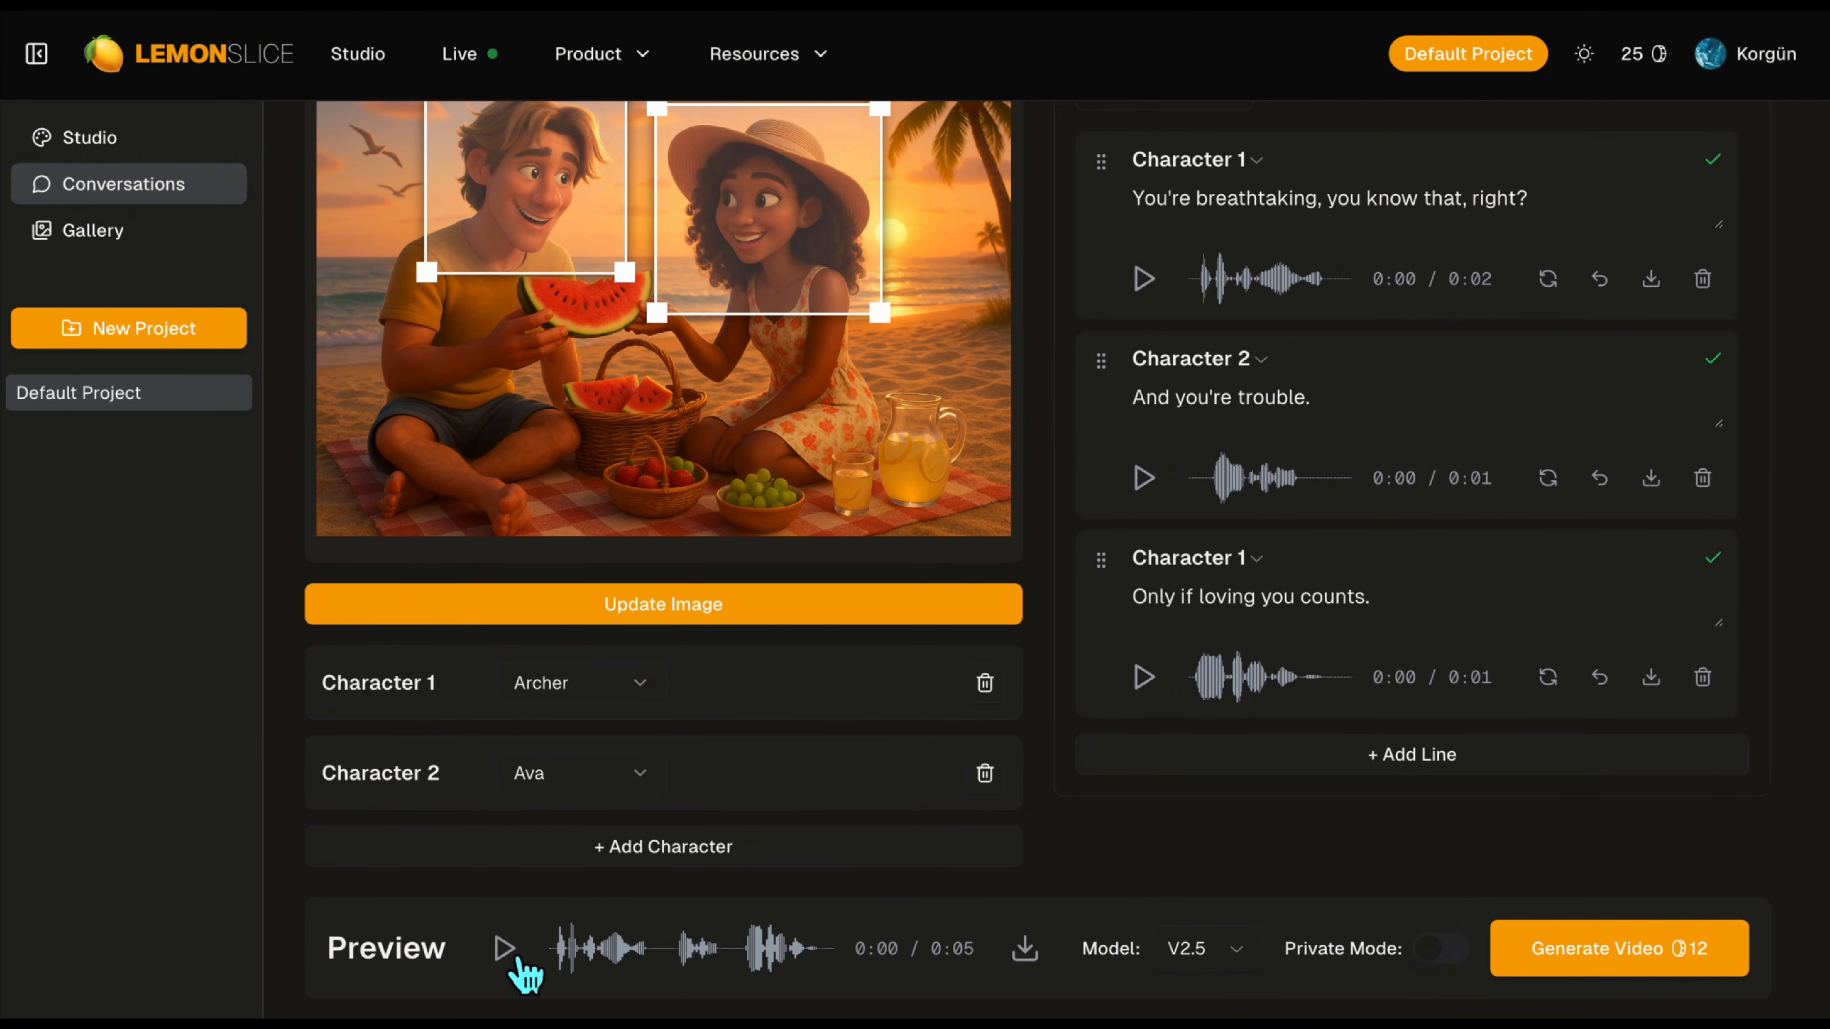
click(516, 961)
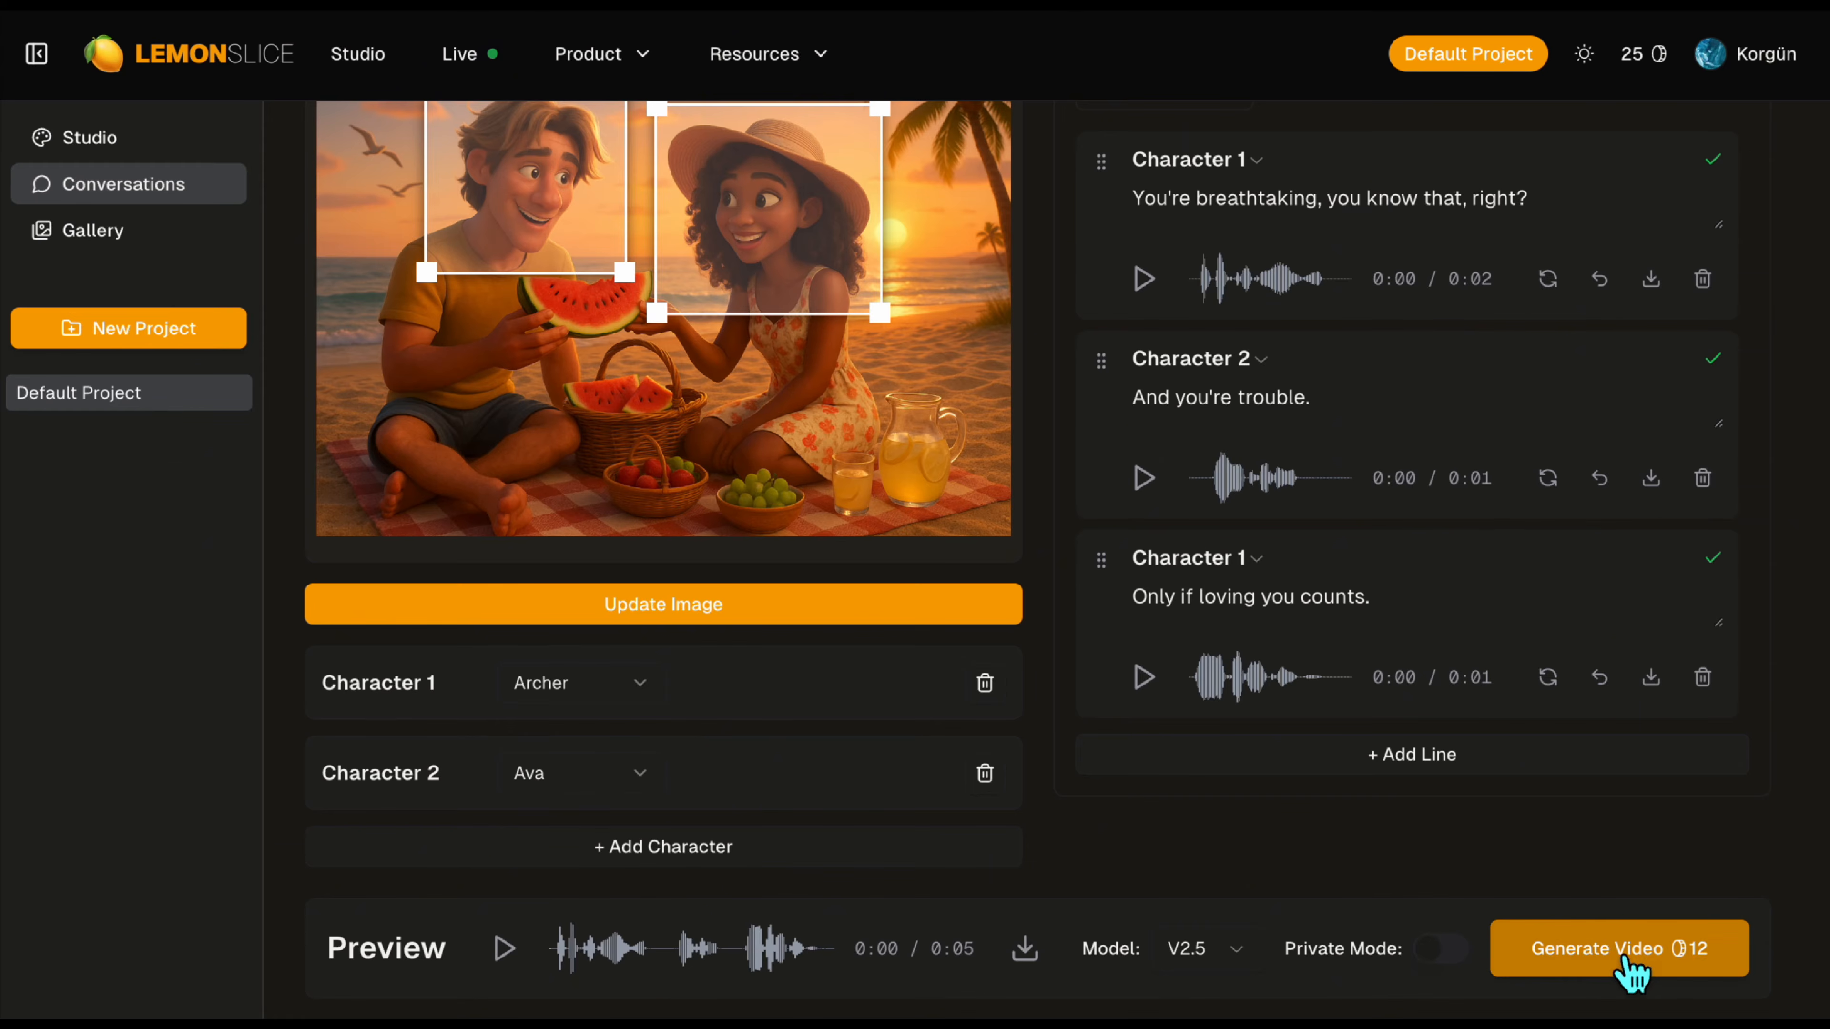
click(1618, 952)
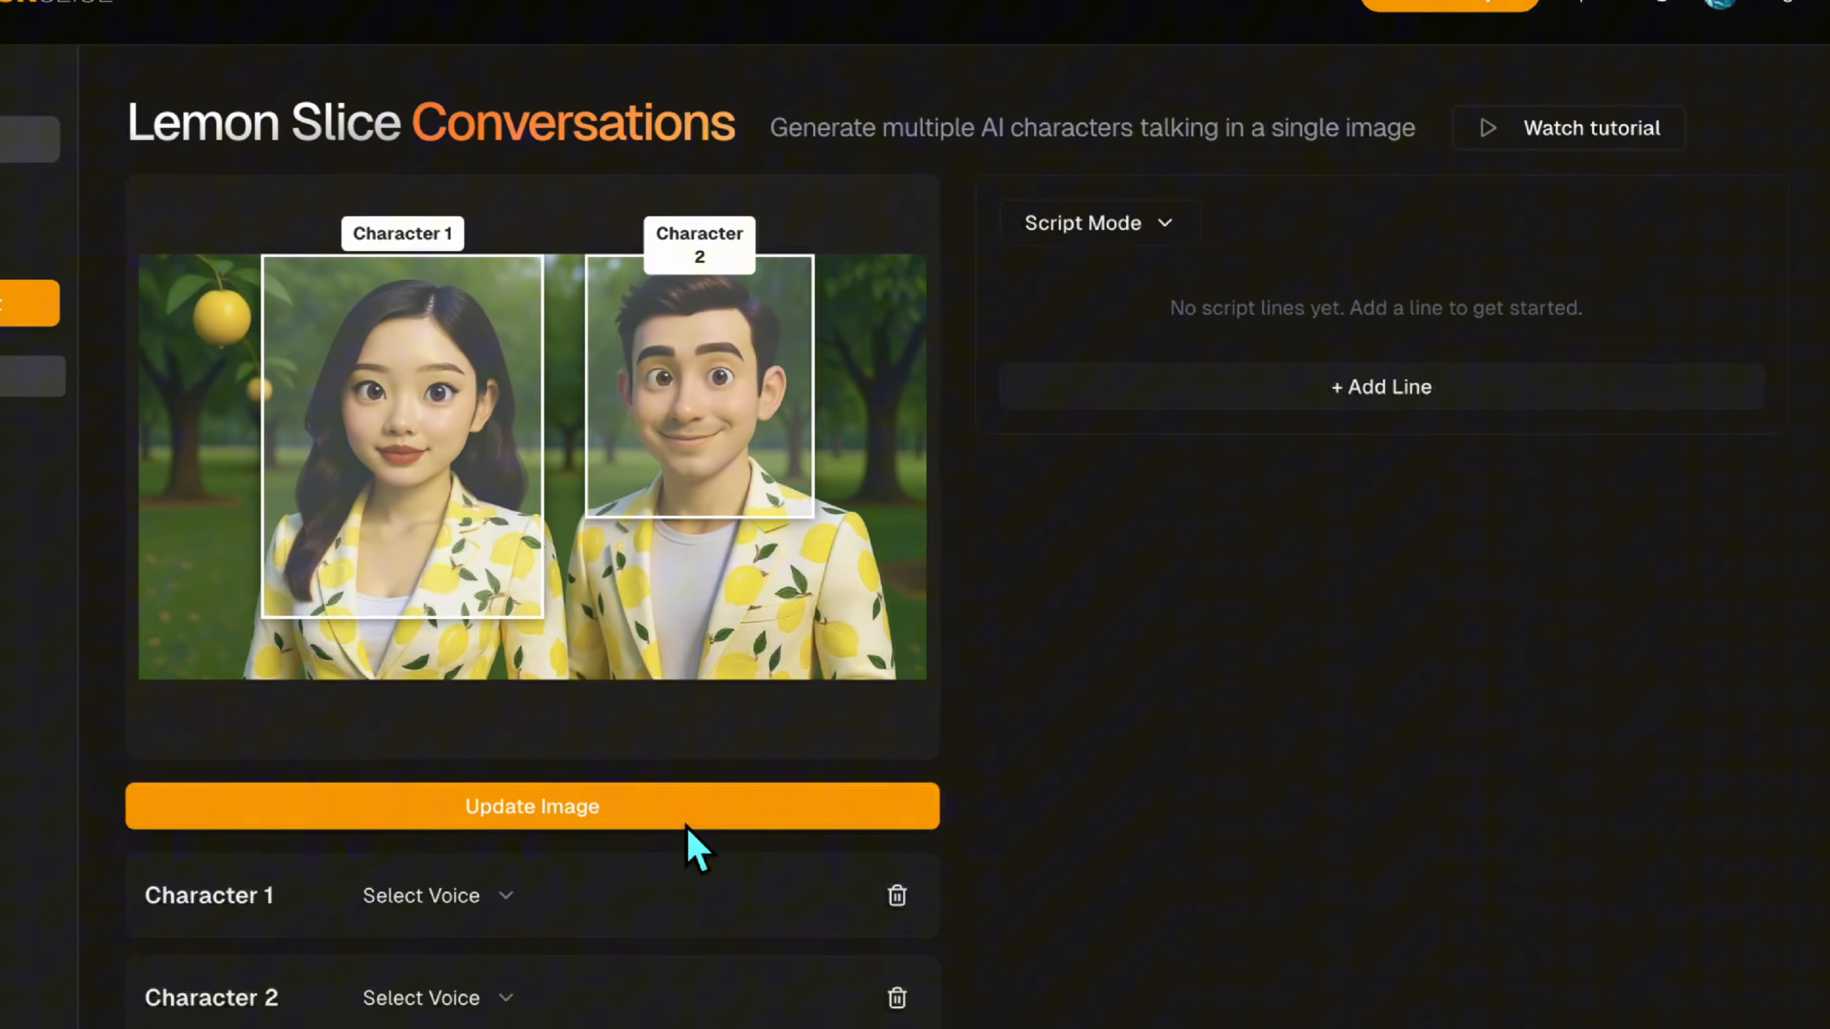
Upload the image of two kids at a lemonade stand and use it as the new conversation image
click(599, 815)
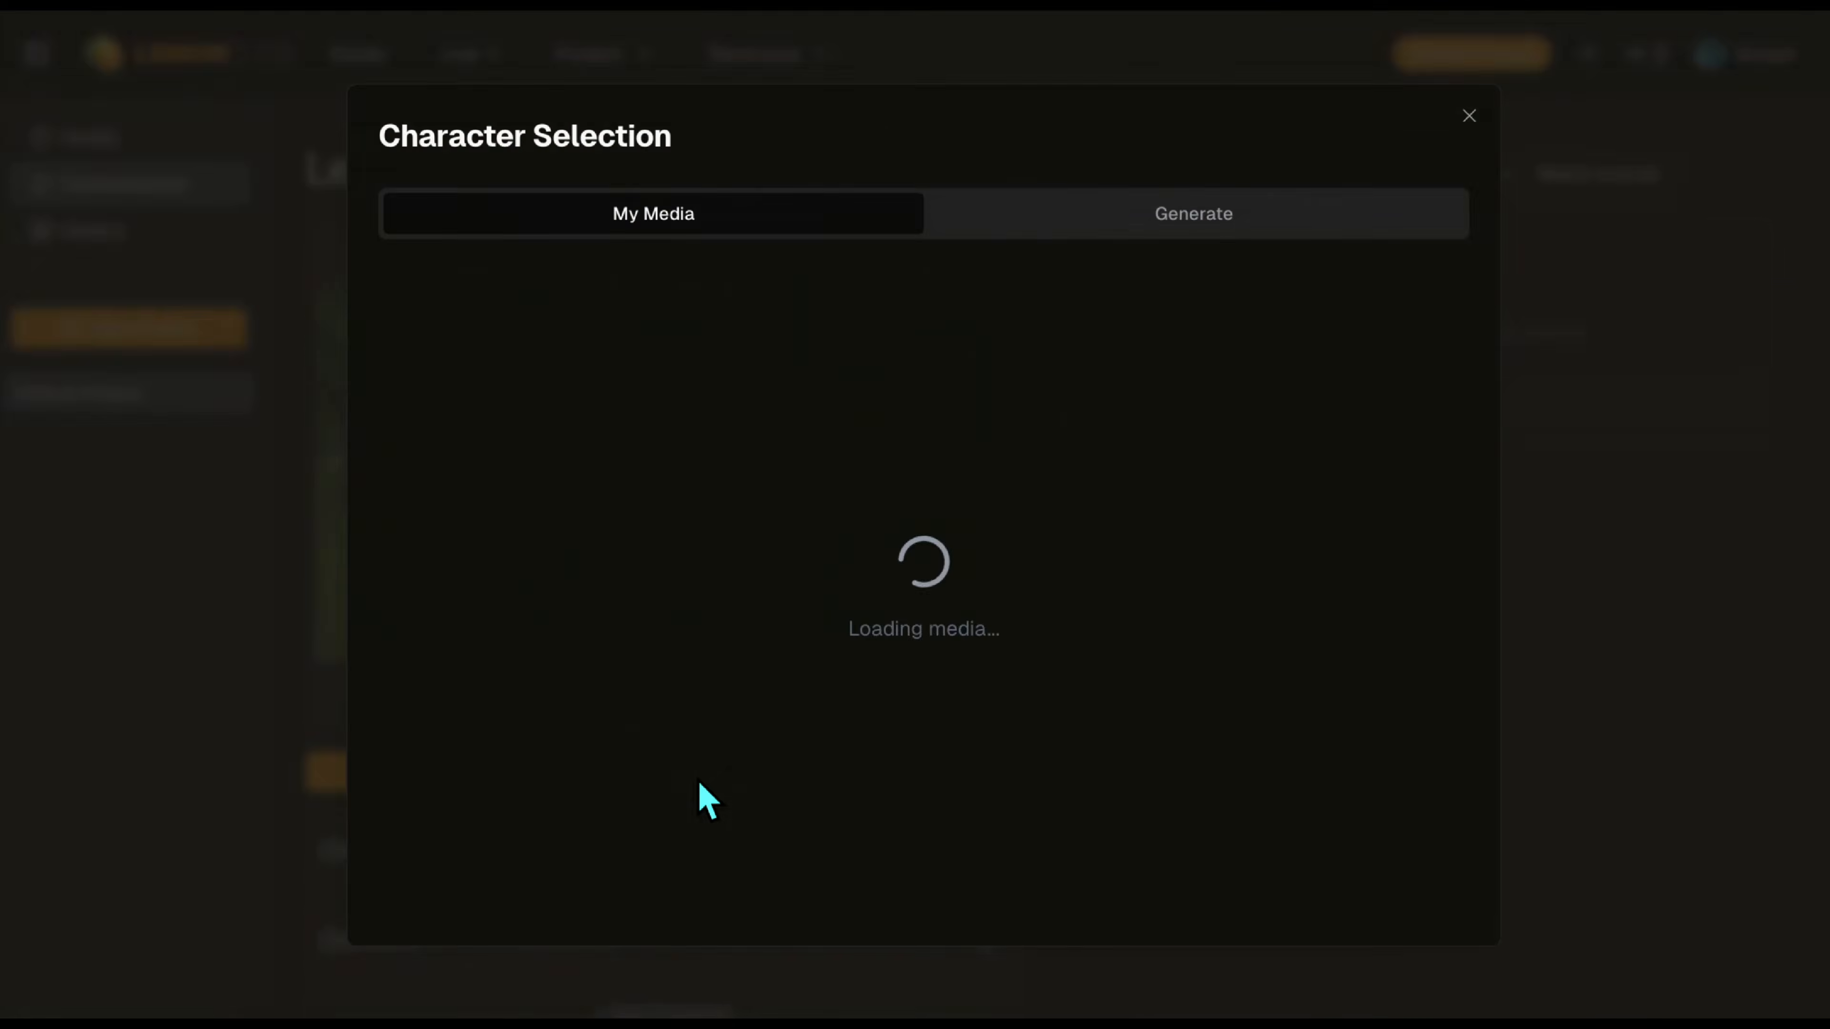
click(539, 454)
double_click(763, 326)
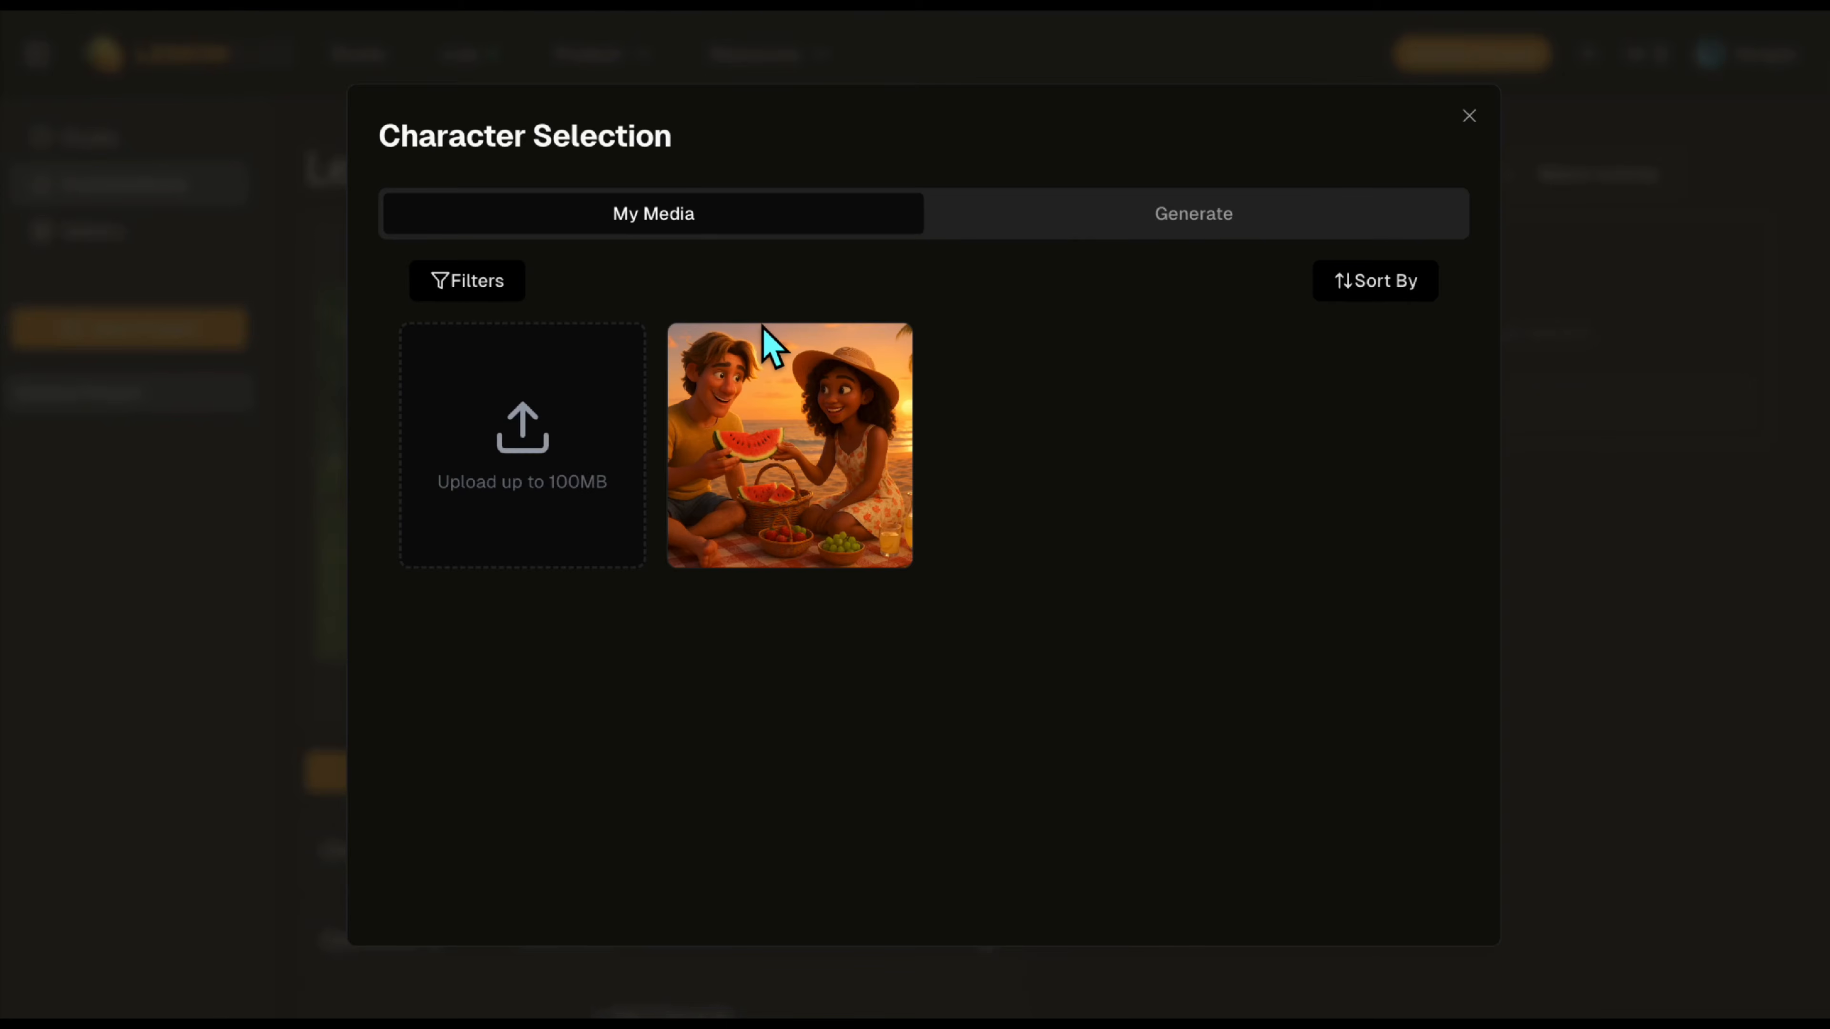
click(849, 482)
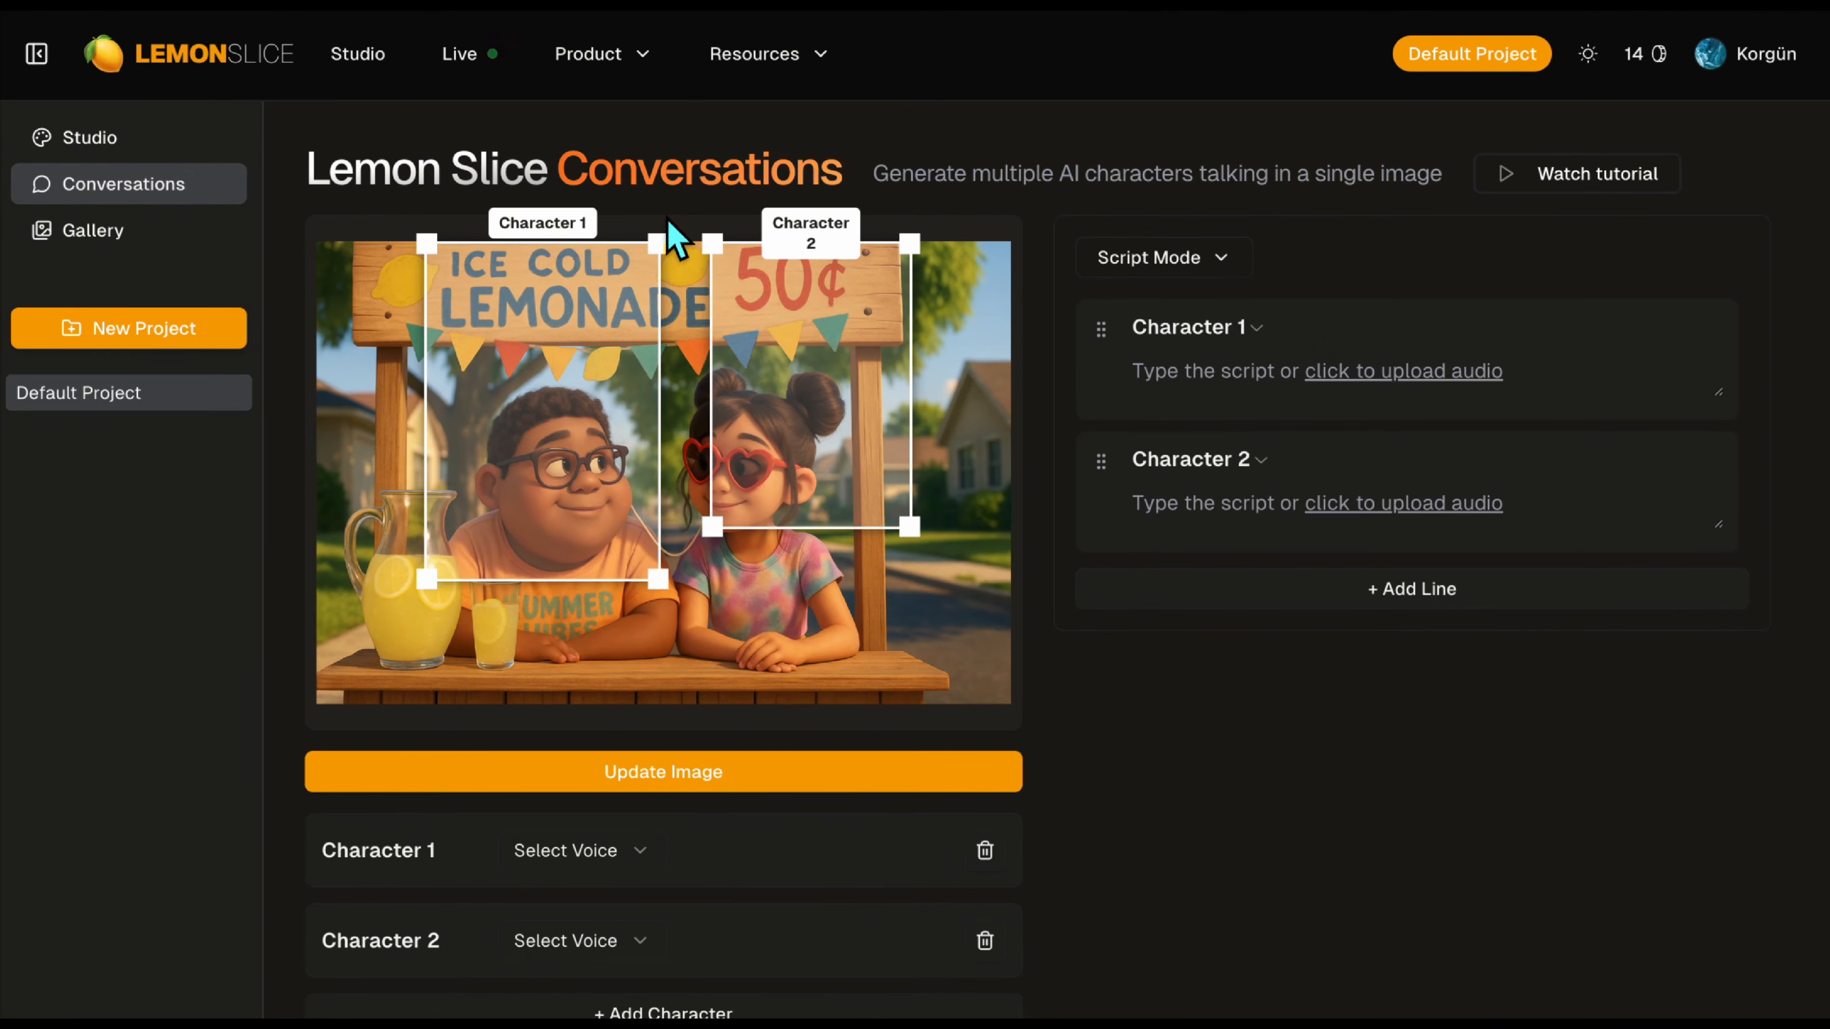
Resize and reposition the Character 1 and Character 2 boxes so each one frames its own child's head in the lemonade stand image
drag(659, 243, 666, 364)
drag(664, 579, 641, 577)
drag(617, 551, 648, 574)
drag(909, 527, 804, 476)
drag(862, 502, 872, 569)
Assign the Sam voice to Character 1 and the Brittney voice to Character 2
click(634, 854)
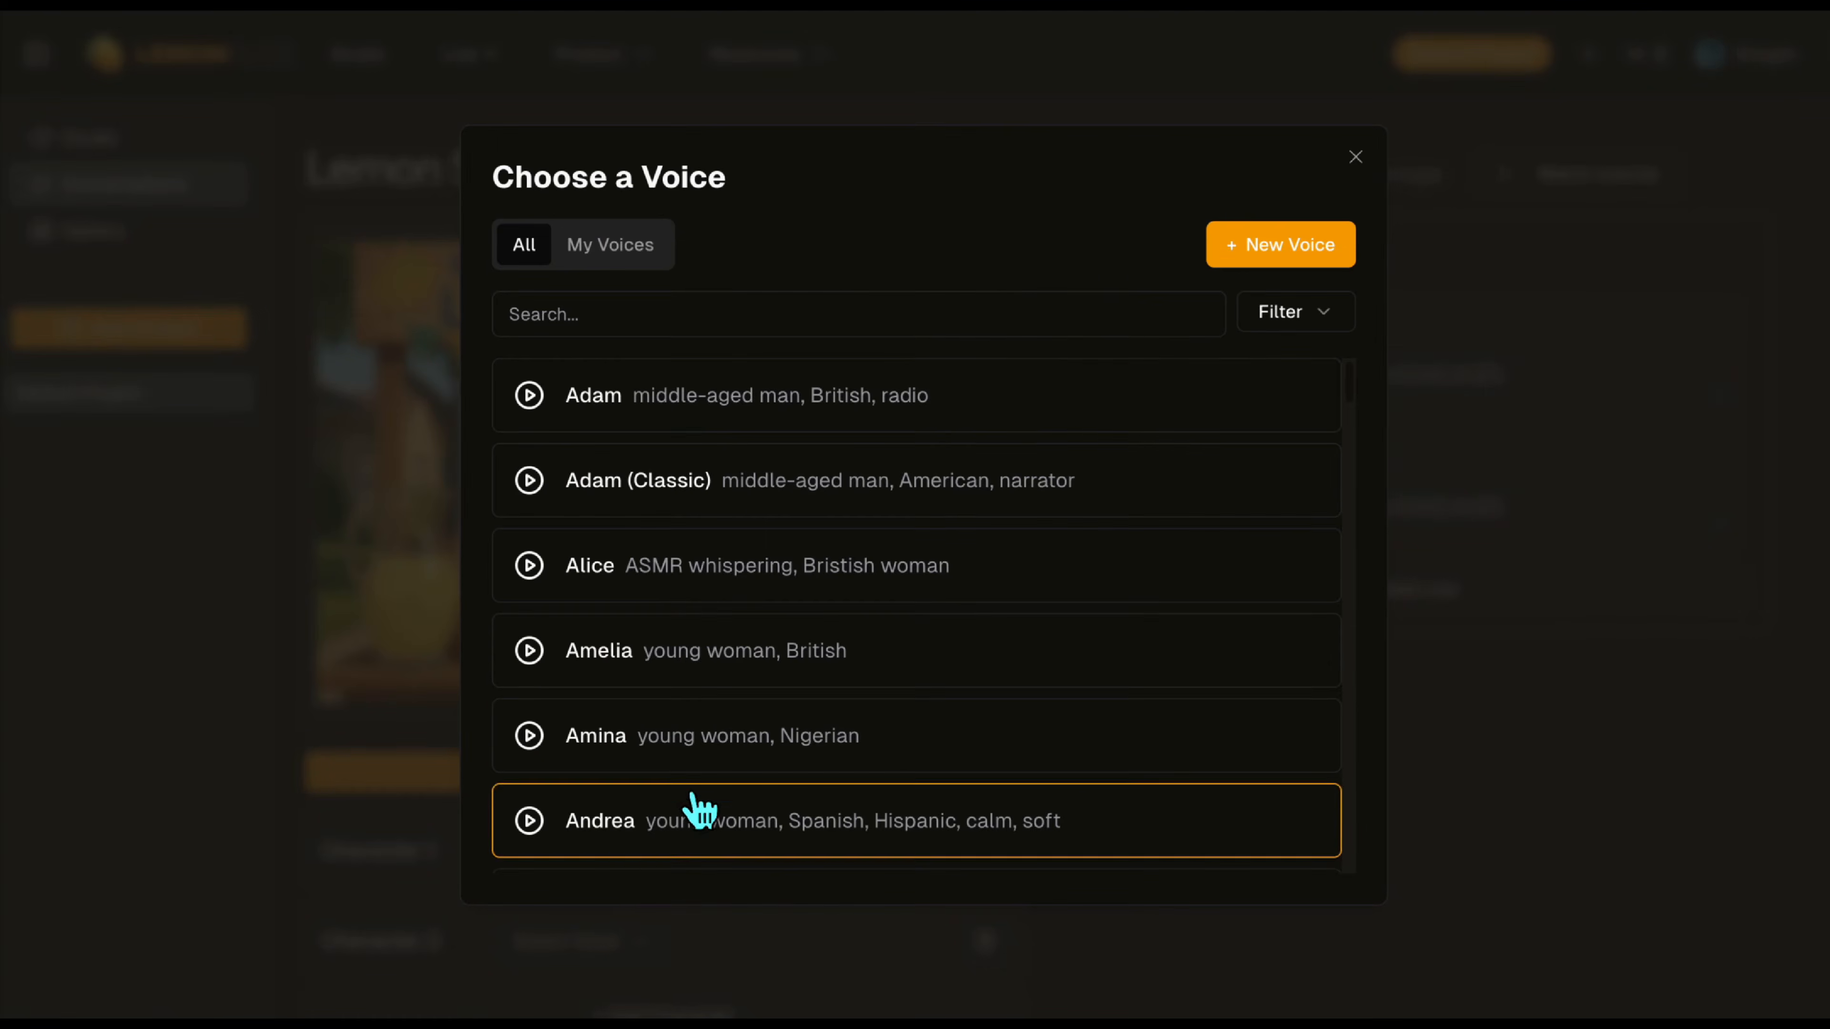
scroll(980, 549, down, 10)
scroll(965, 519, down, 10)
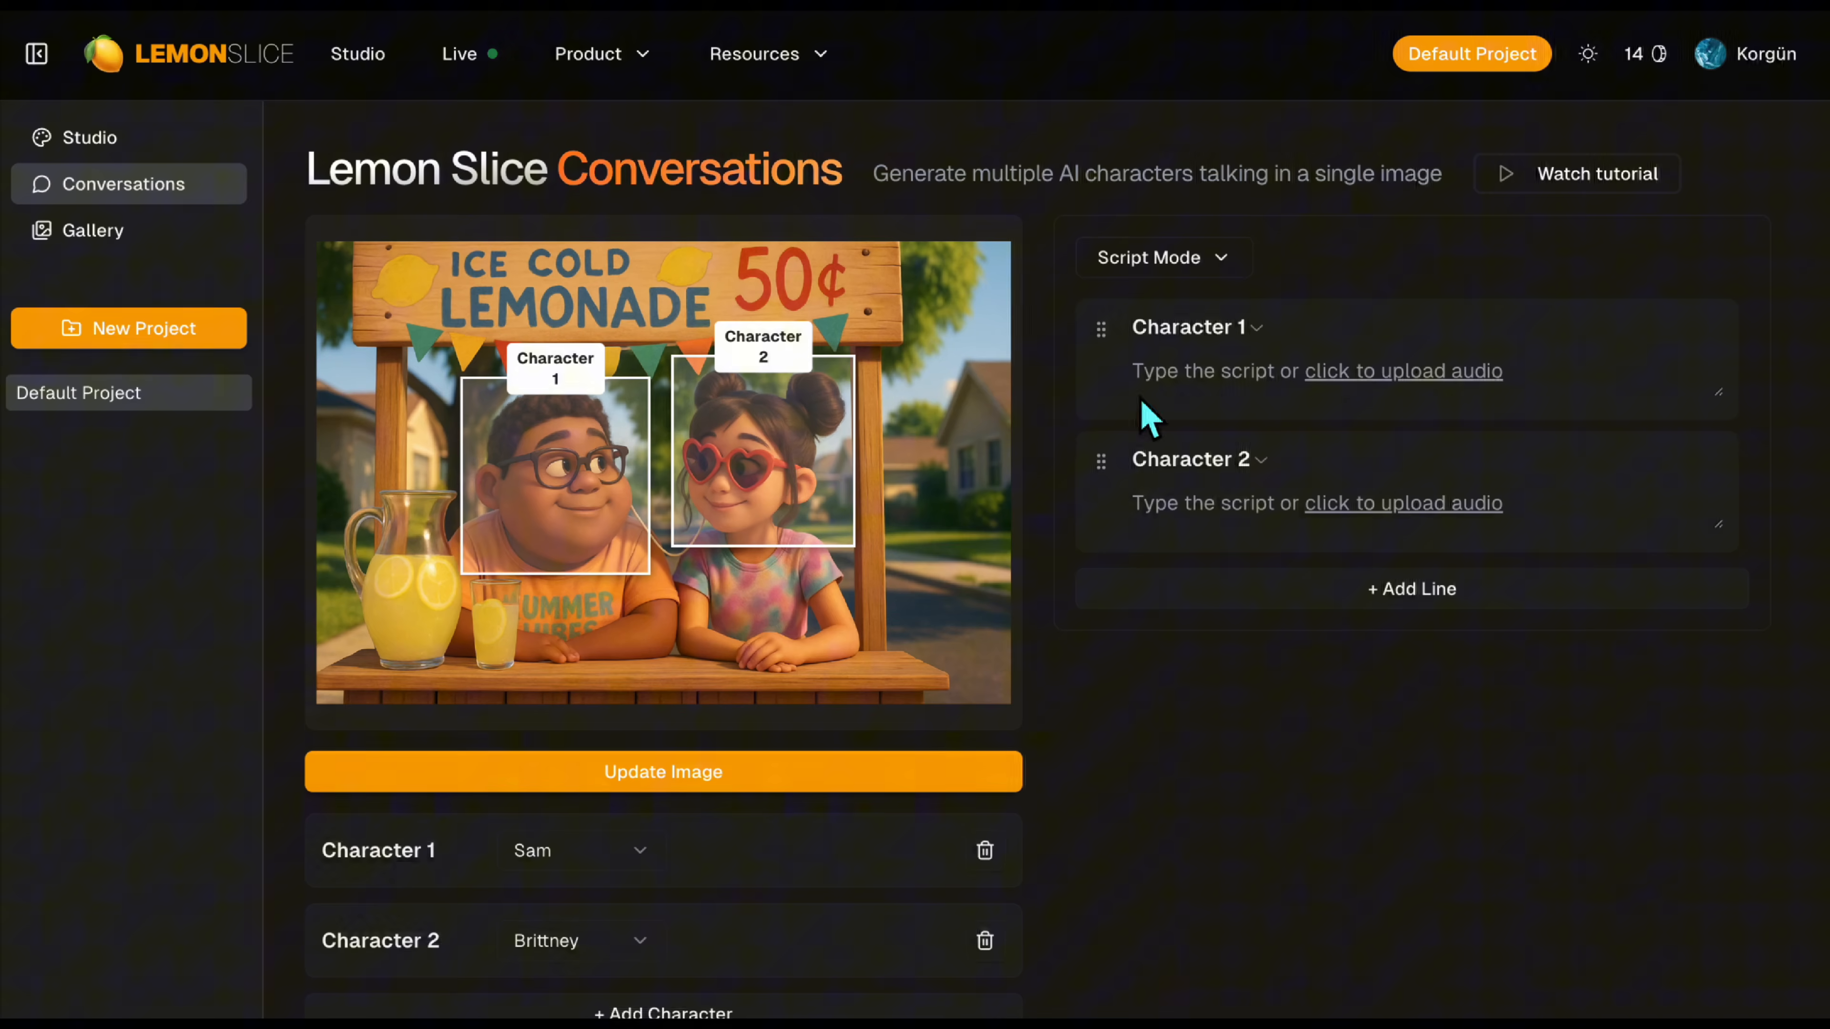
Script and generate audio for Character 1's line "Your laugh's my favorite sound." and Character 2's line "Then make me laugh forever."
click(1176, 379)
text(Your laugh’s my favorite sound.)
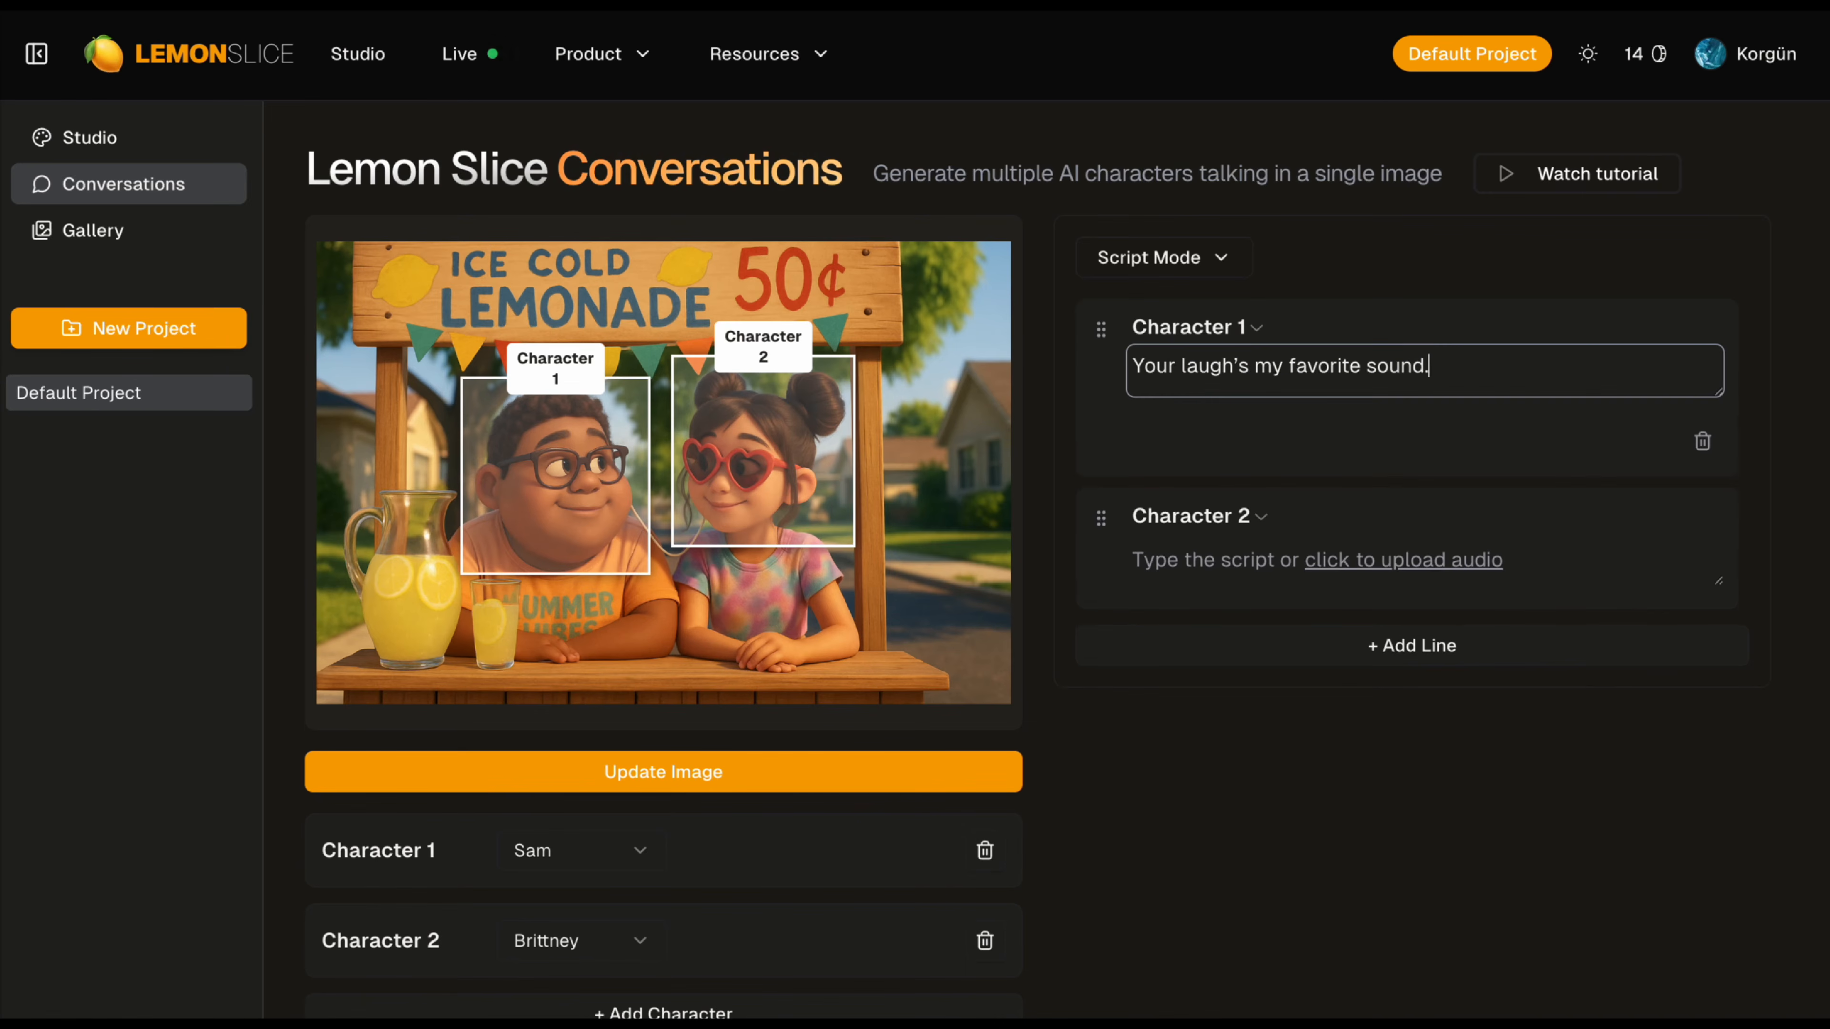
key(Return)
click(1161, 580)
text(Then make me laugh forever.)
key(Return)
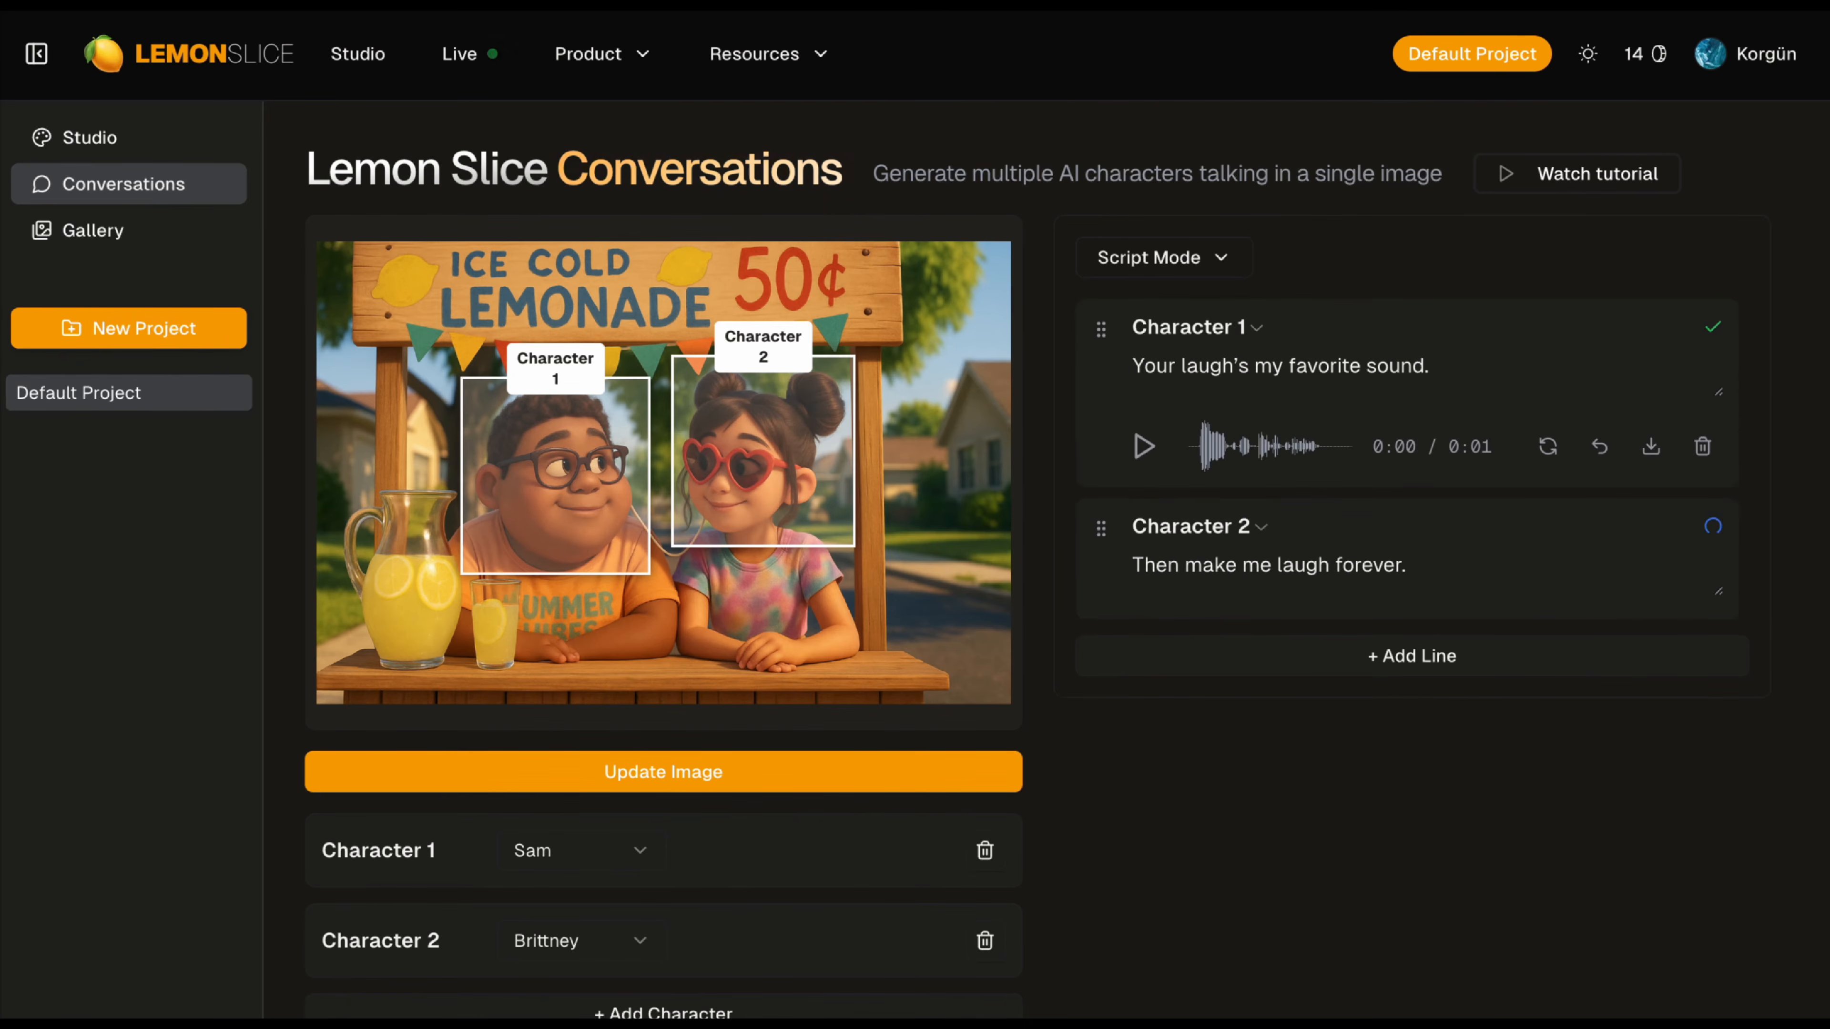
Add a third script line for Character 1 reading "Challenge accepted." and generate its audio
click(1373, 725)
text(Challenge accepted.)
key(Return)
Generate the lemonade stand conversation video with the V2.5 model, leaving private mode off
scroll(1582, 616, down, 4)
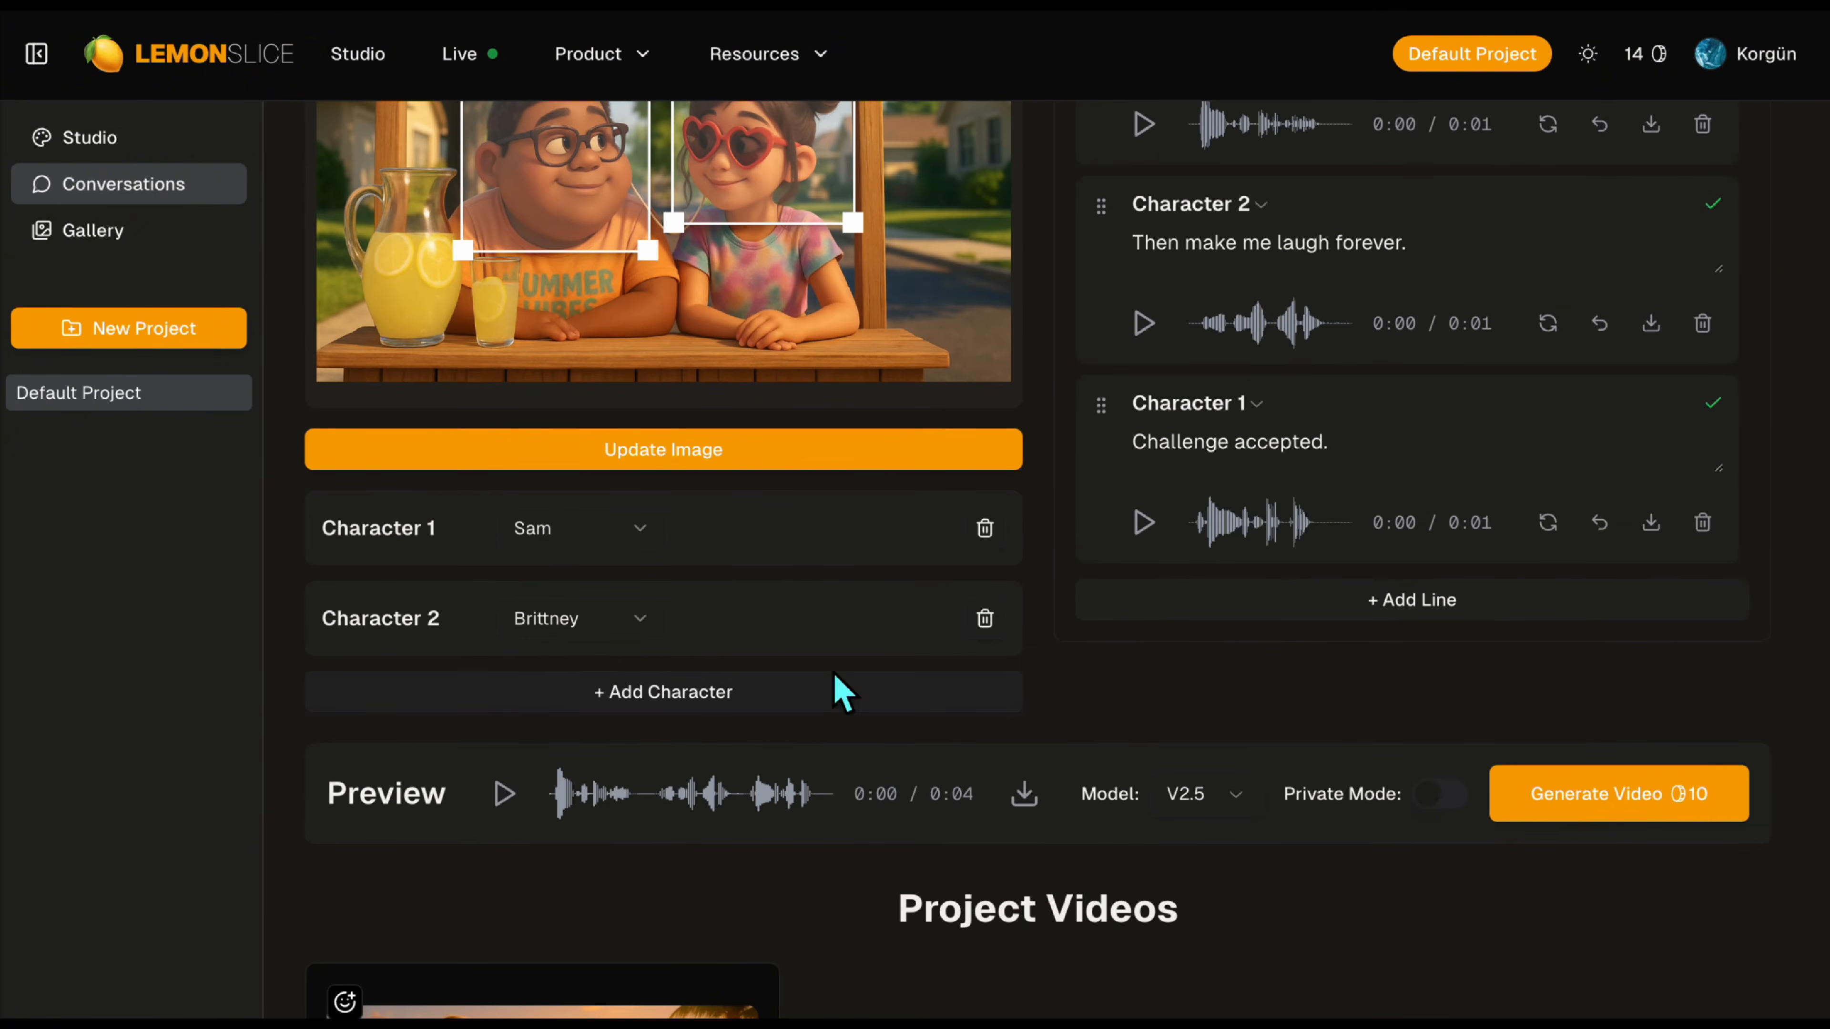
click(1549, 782)
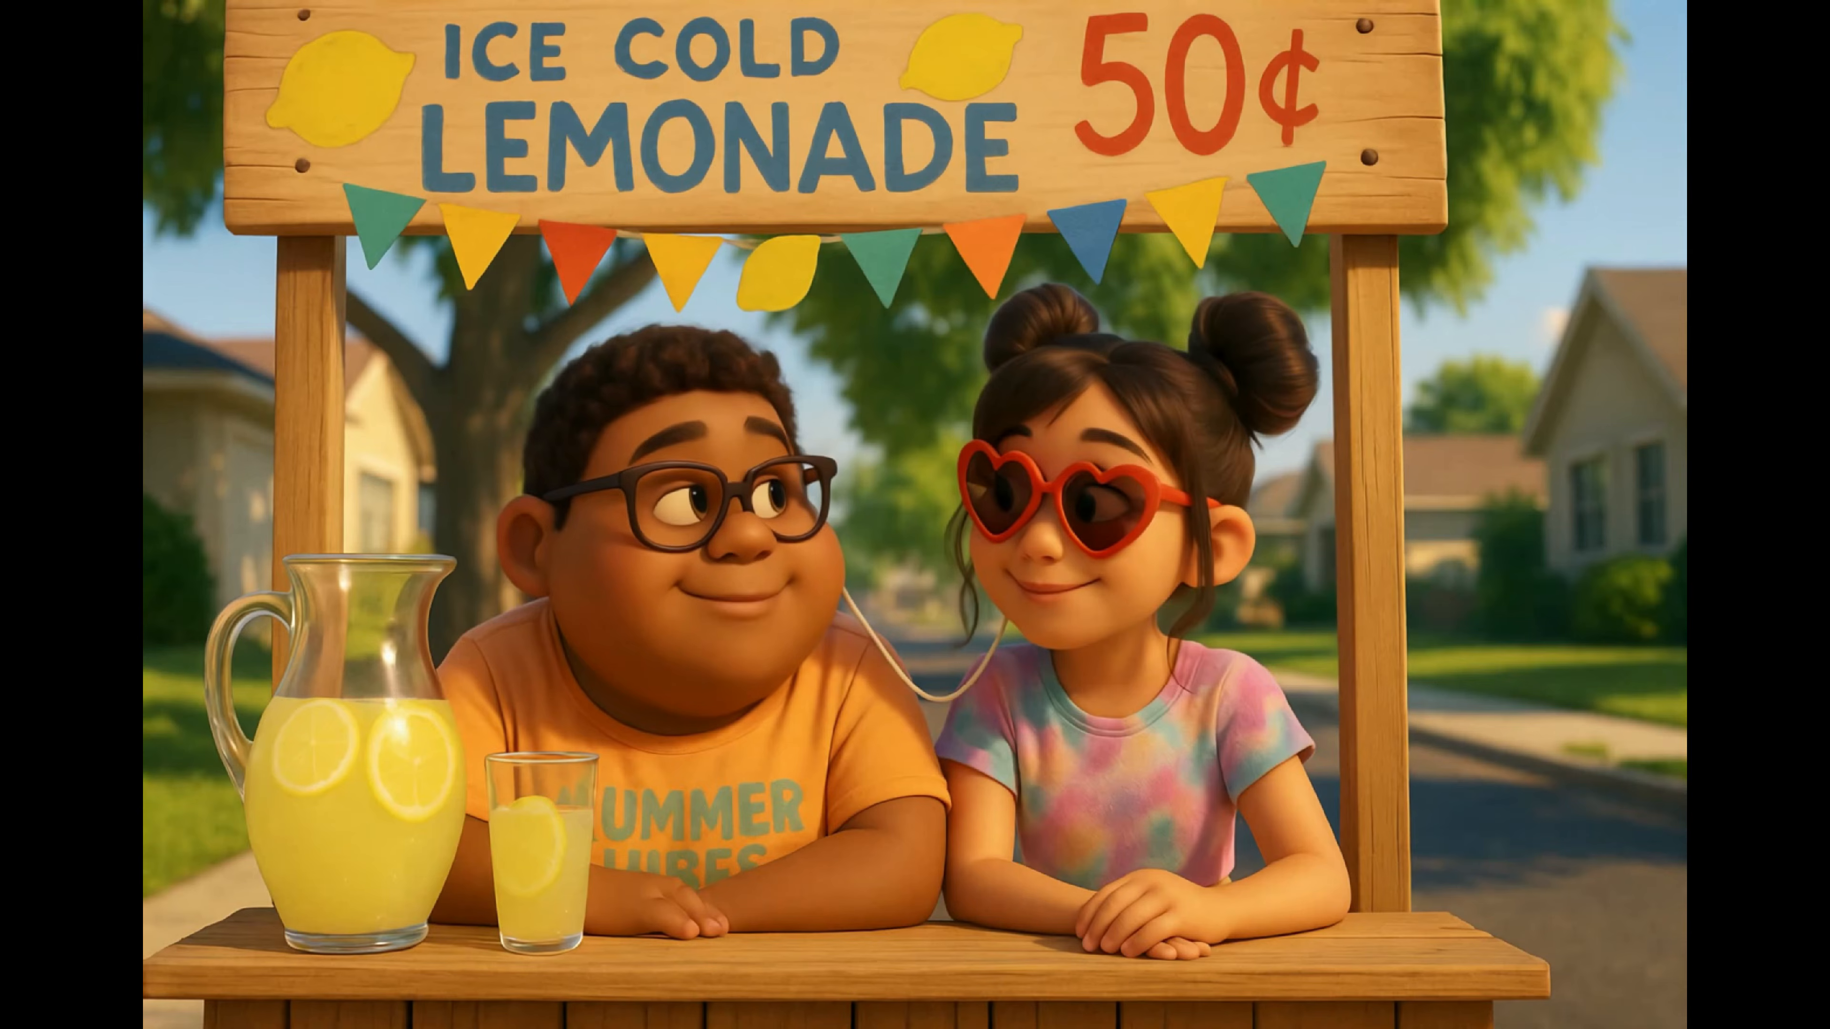